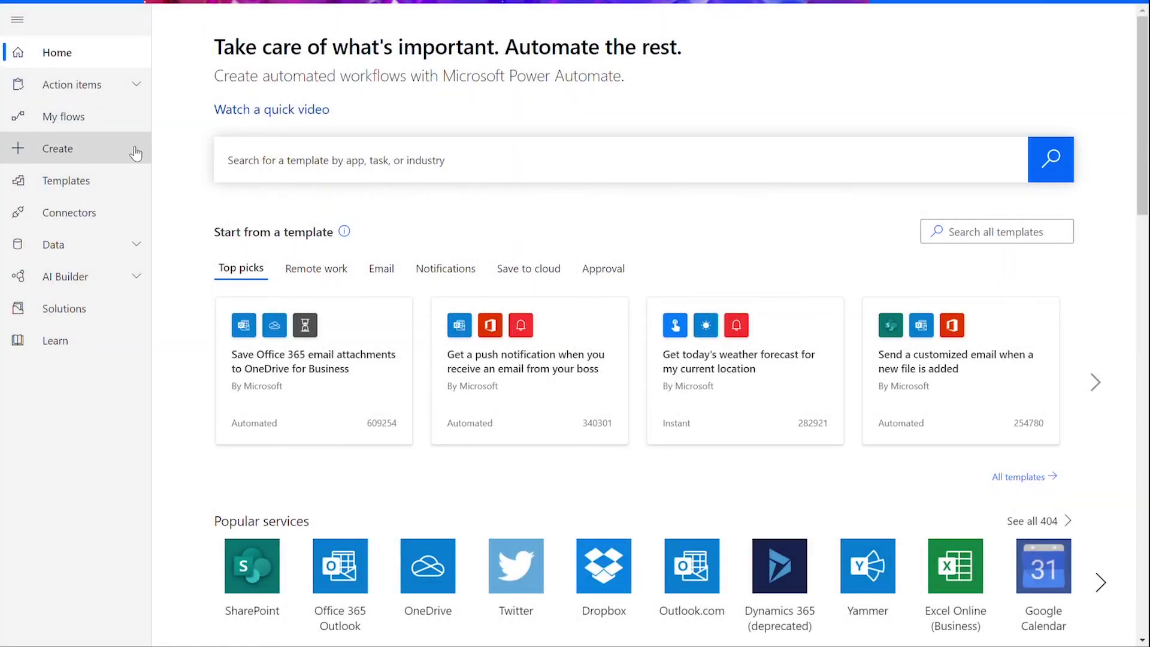
Step: Create a new instant flow using the 'Manually trigger a flow' trigger
click(129, 147)
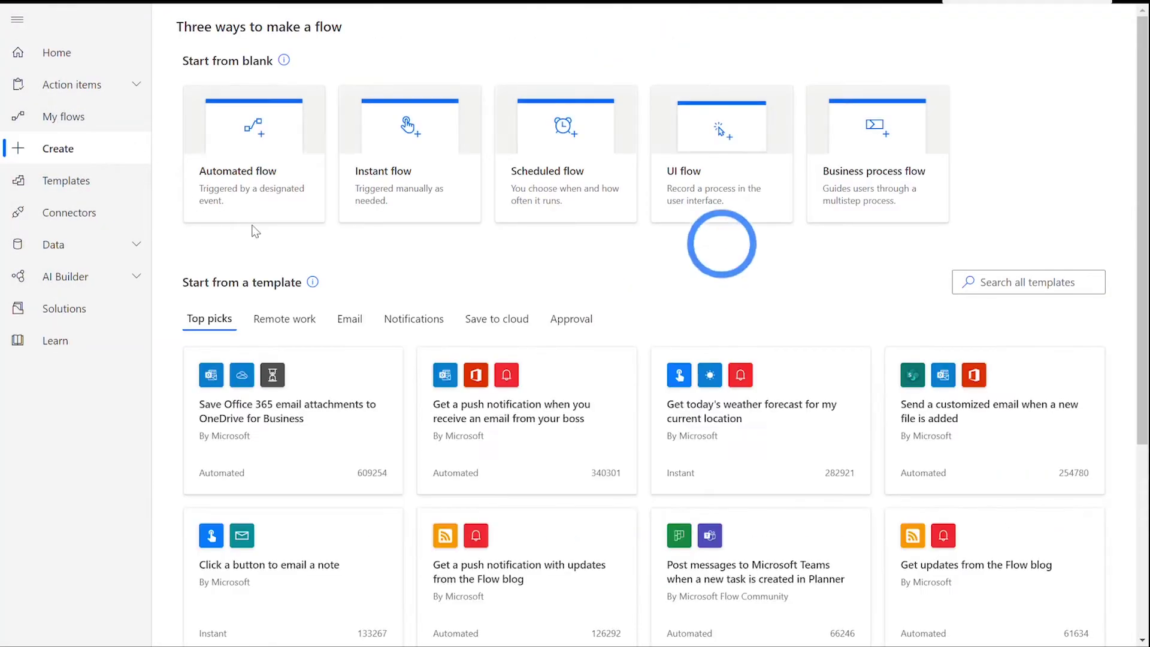
click(469, 214)
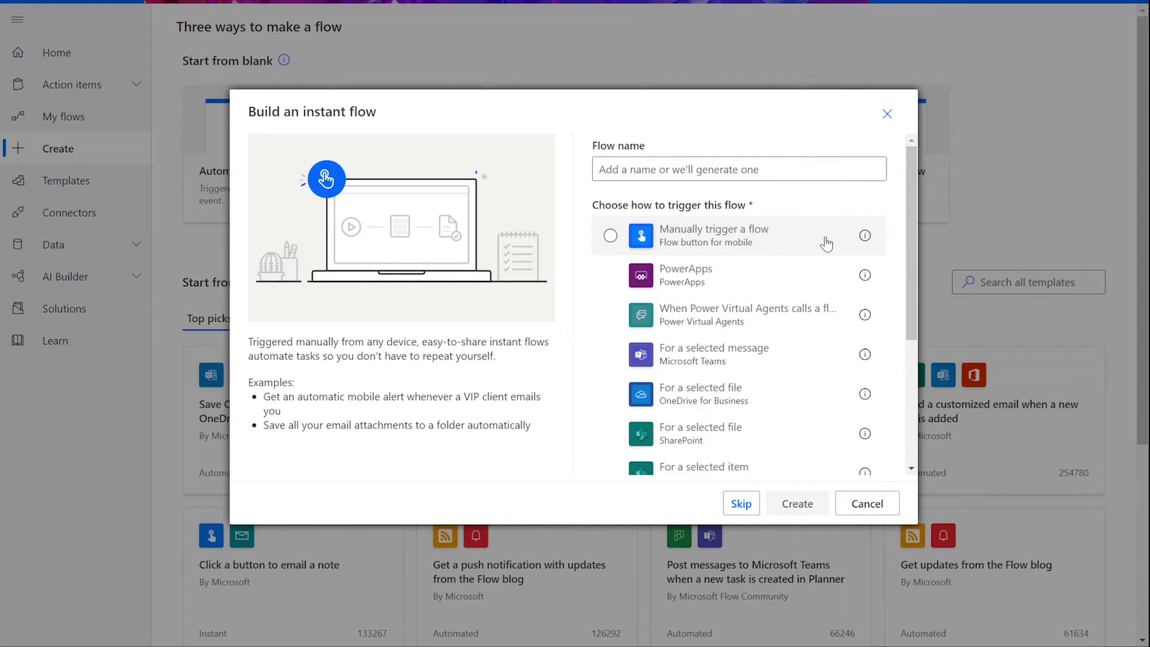
click(826, 244)
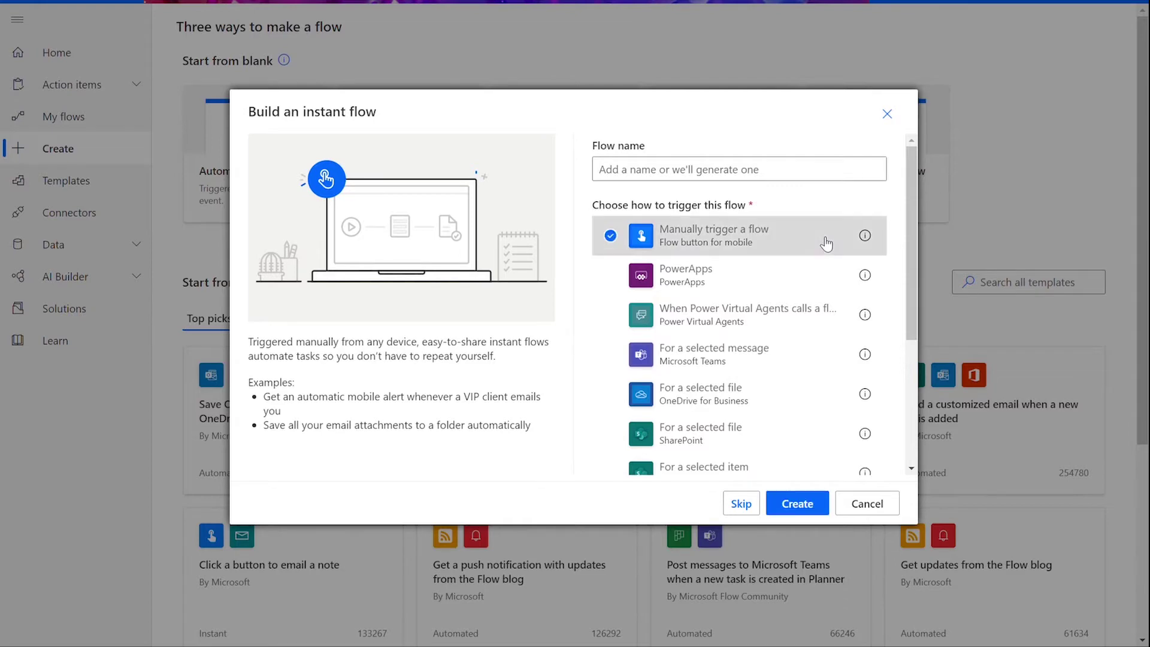
click(816, 507)
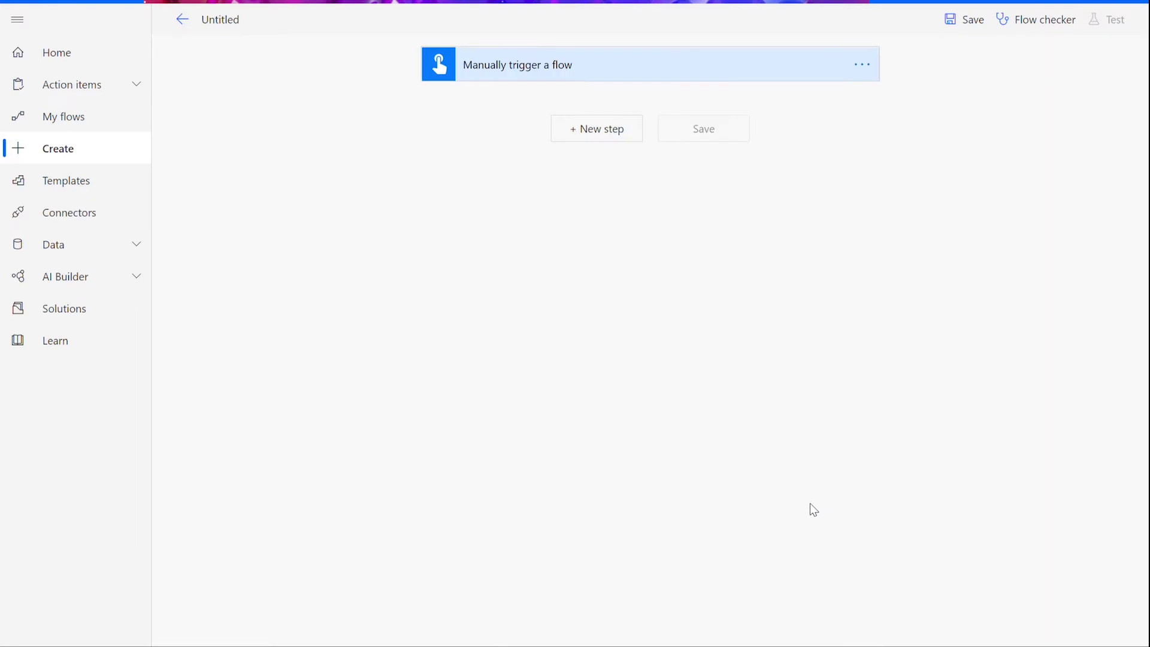
Step: Add a OneDrive 'Get file content' action that reads /Test Excel/Test_Excel.xlsx
click(633, 140)
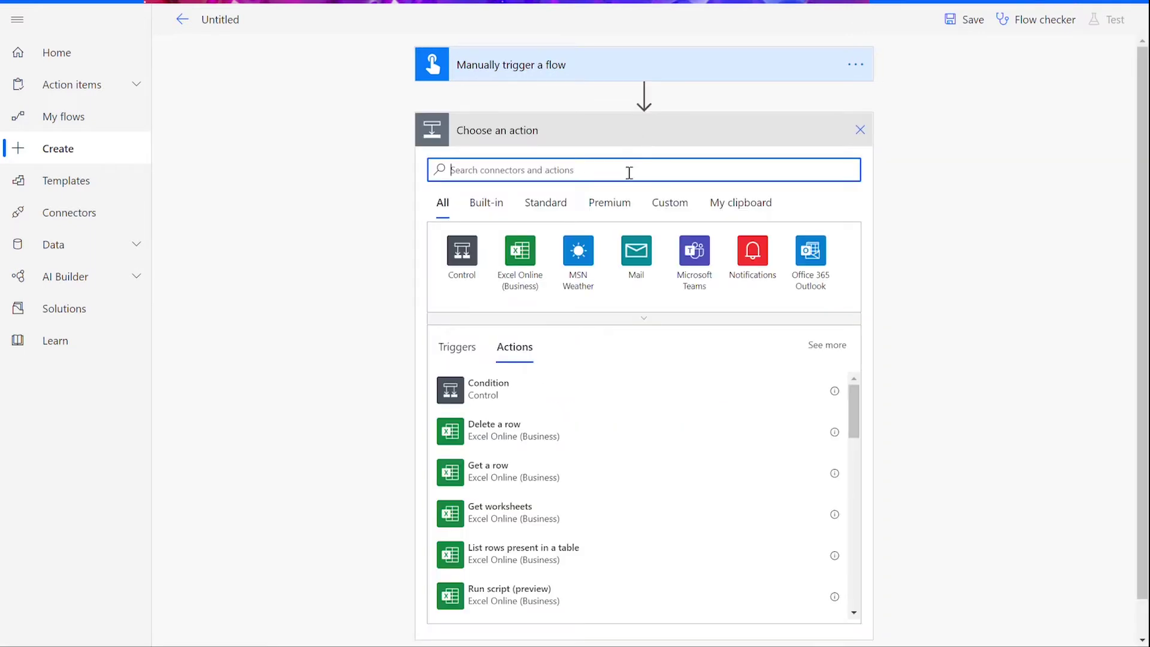
text(get file)
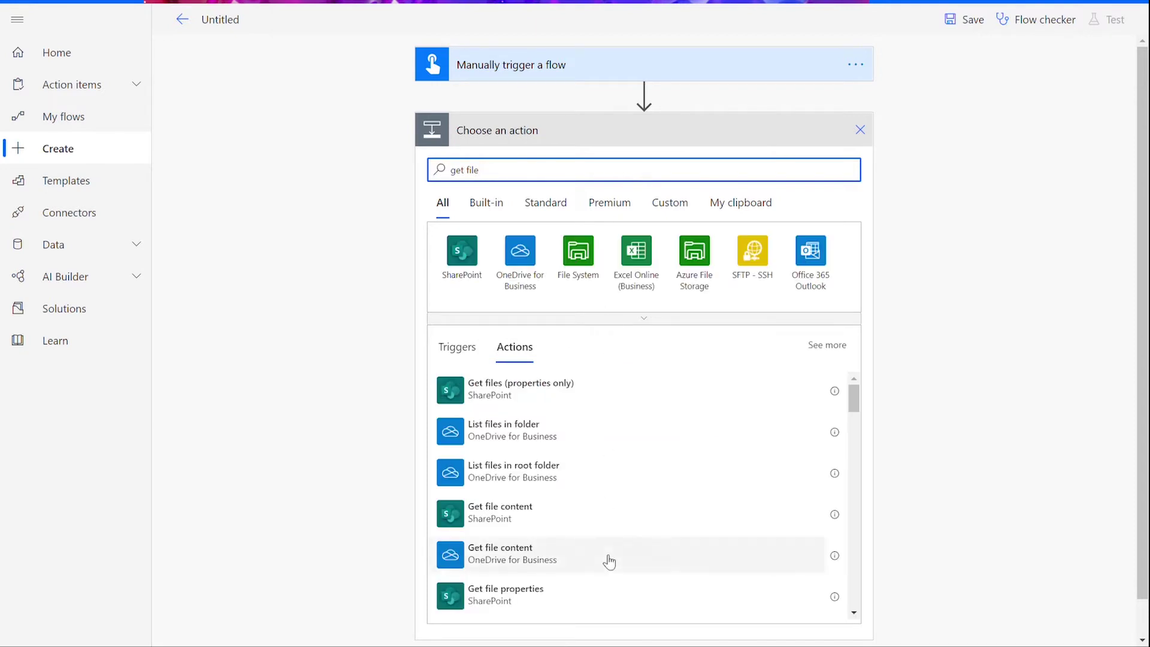
click(609, 562)
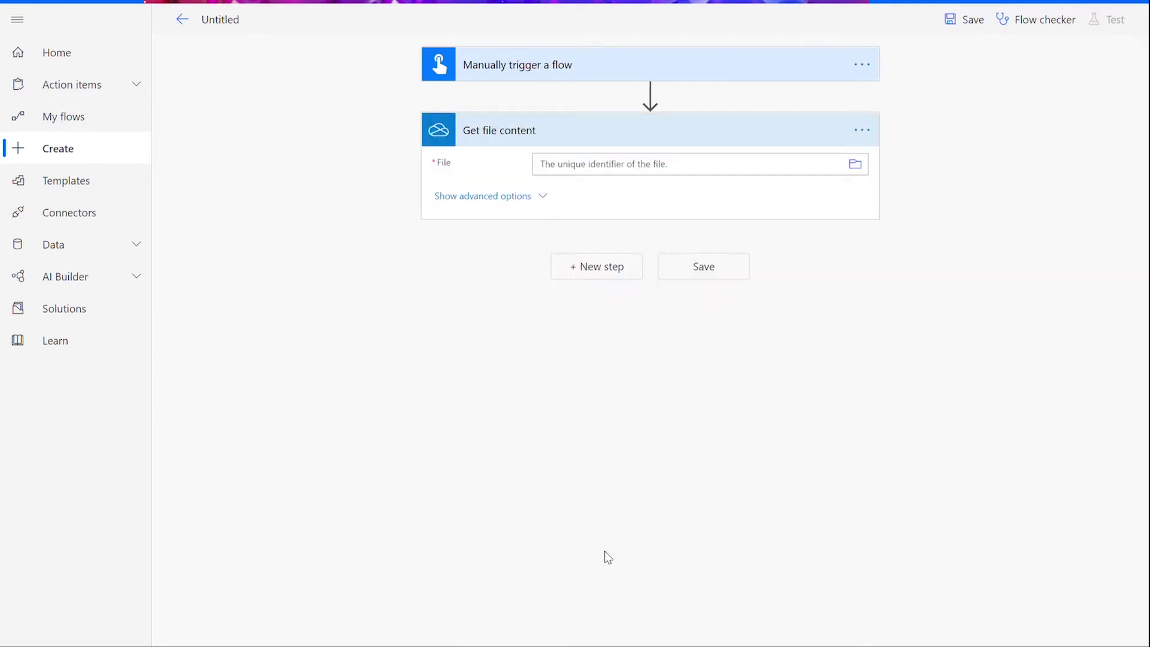
click(866, 169)
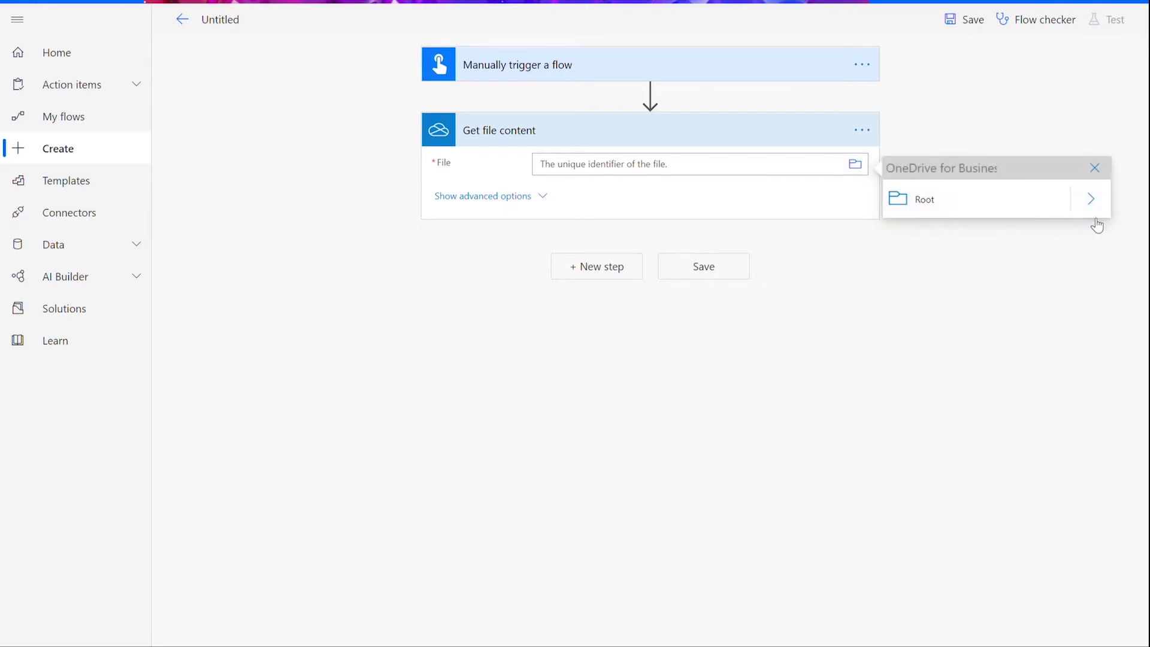
click(1095, 210)
click(1094, 211)
click(981, 209)
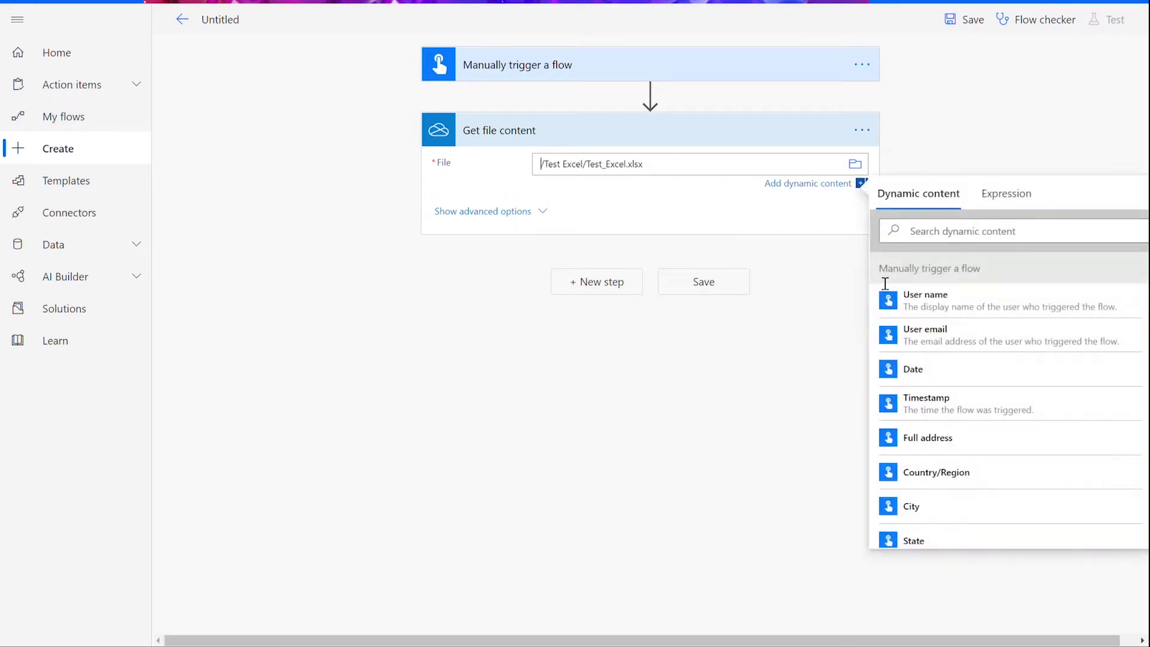
click(649, 357)
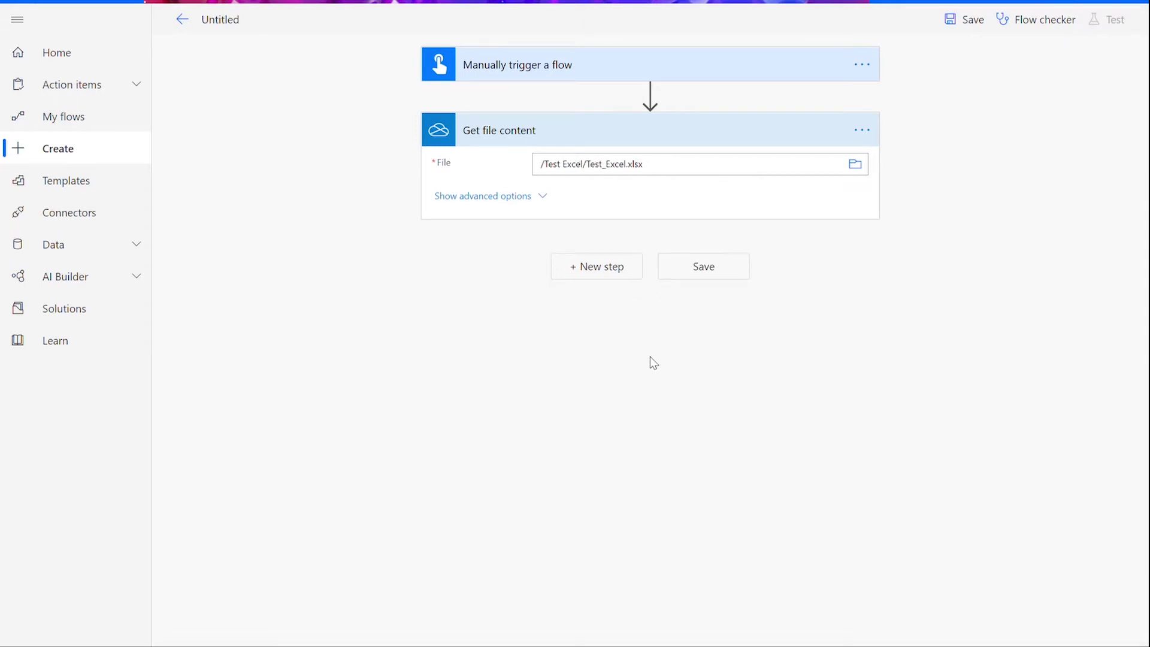
Step: Add Cloudmersive Document Conversion's 'Split a single Excel XLSX into Separate Worksheets' action after Get file content
click(634, 281)
text(cloudmersive)
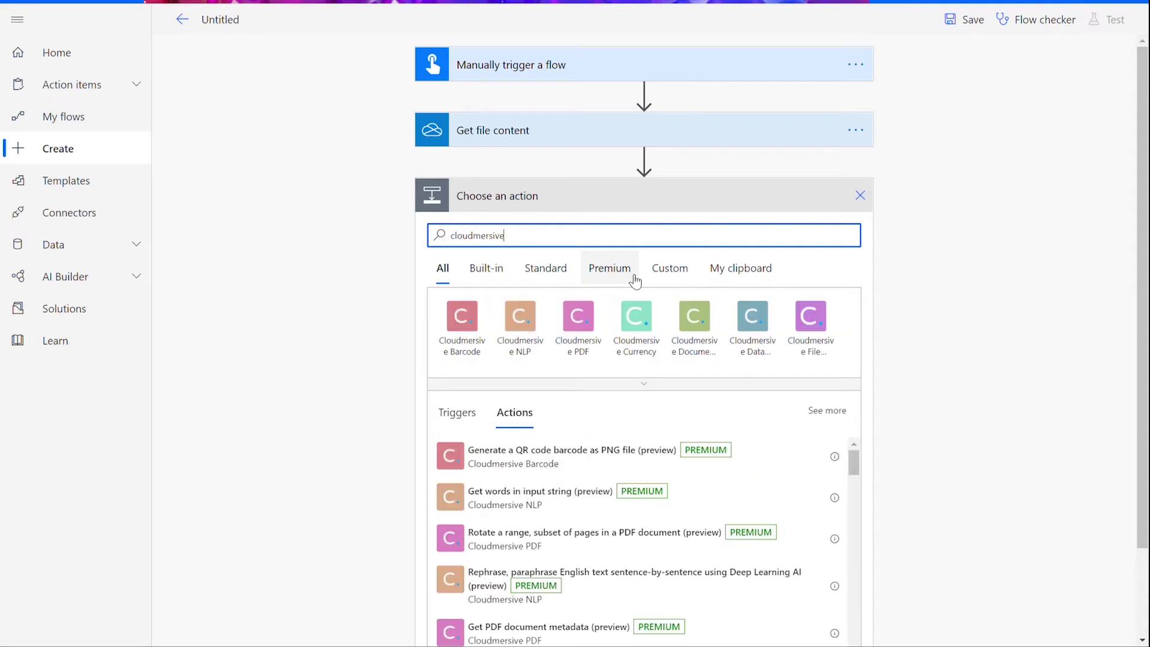
click(696, 335)
text(split excel)
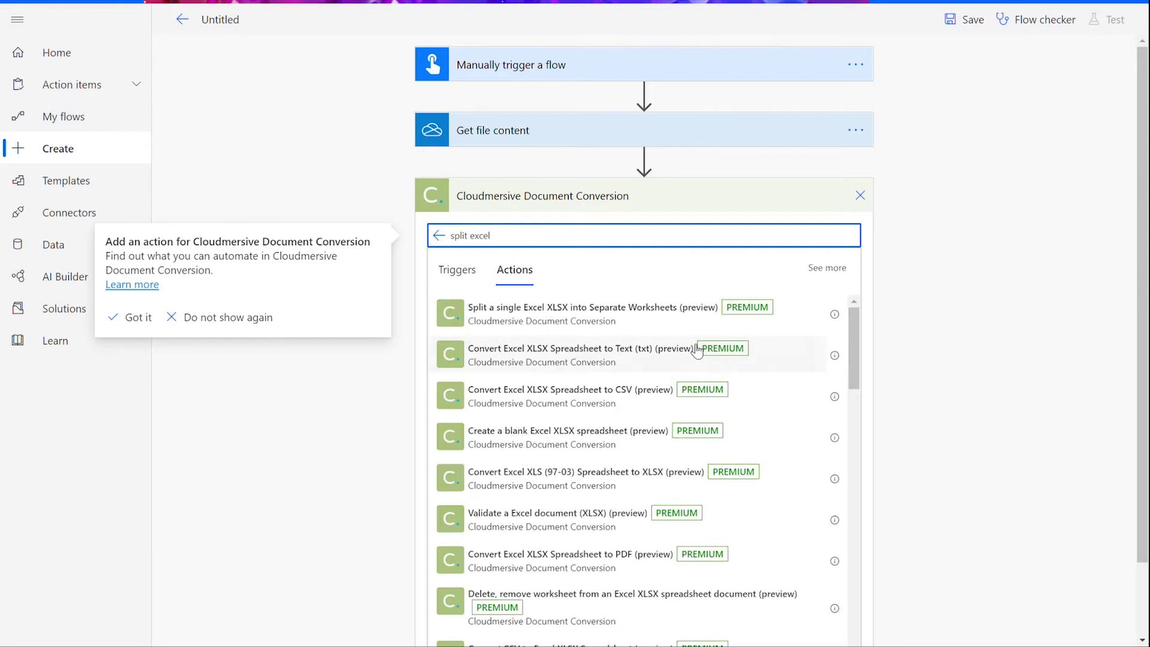
click(787, 319)
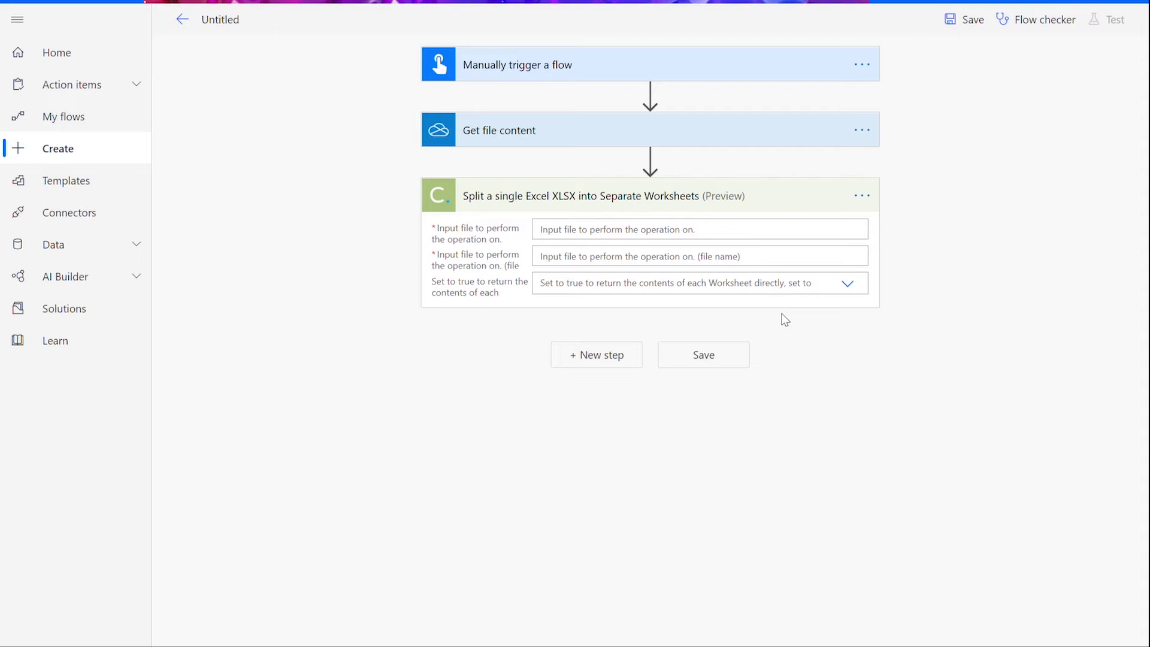
Step: Give the split action File content as input, file name test_input.xlsx, and return contents set to Yes
click(760, 231)
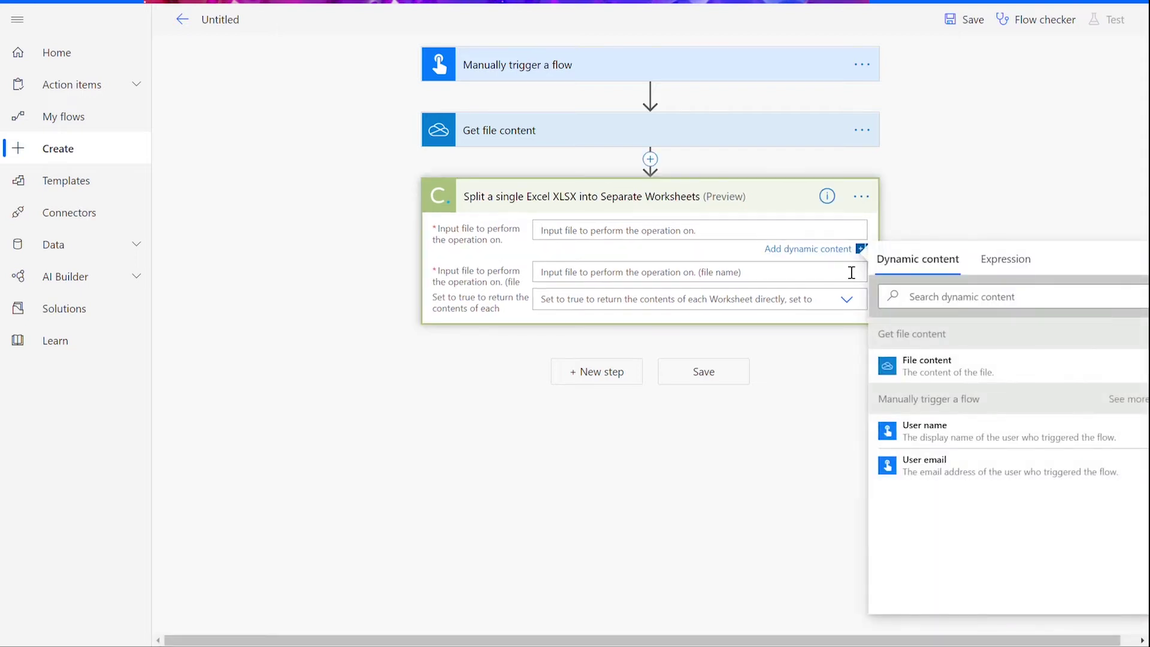
click(947, 367)
click(726, 276)
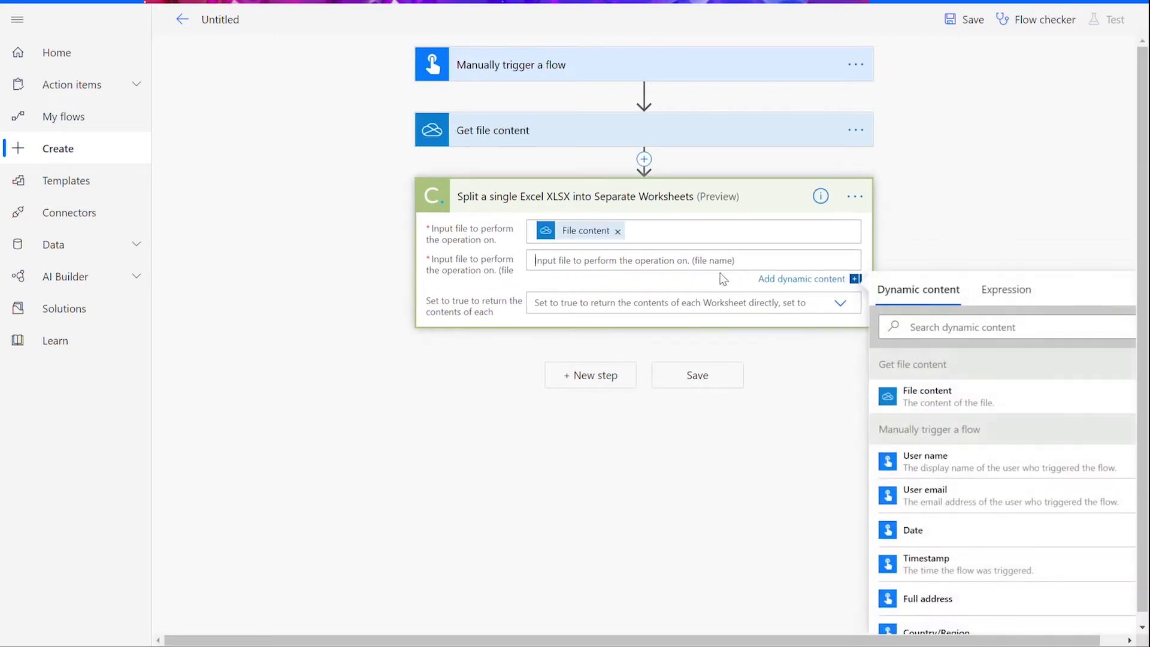
text(test_in)
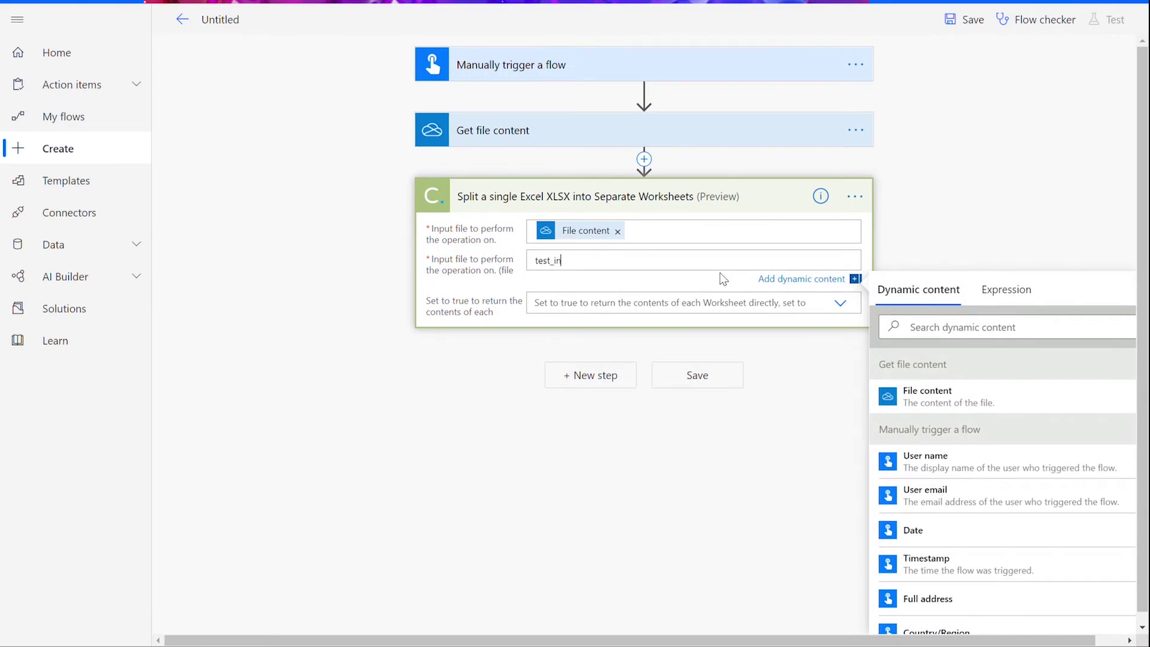
text(put.xlsx)
click(709, 303)
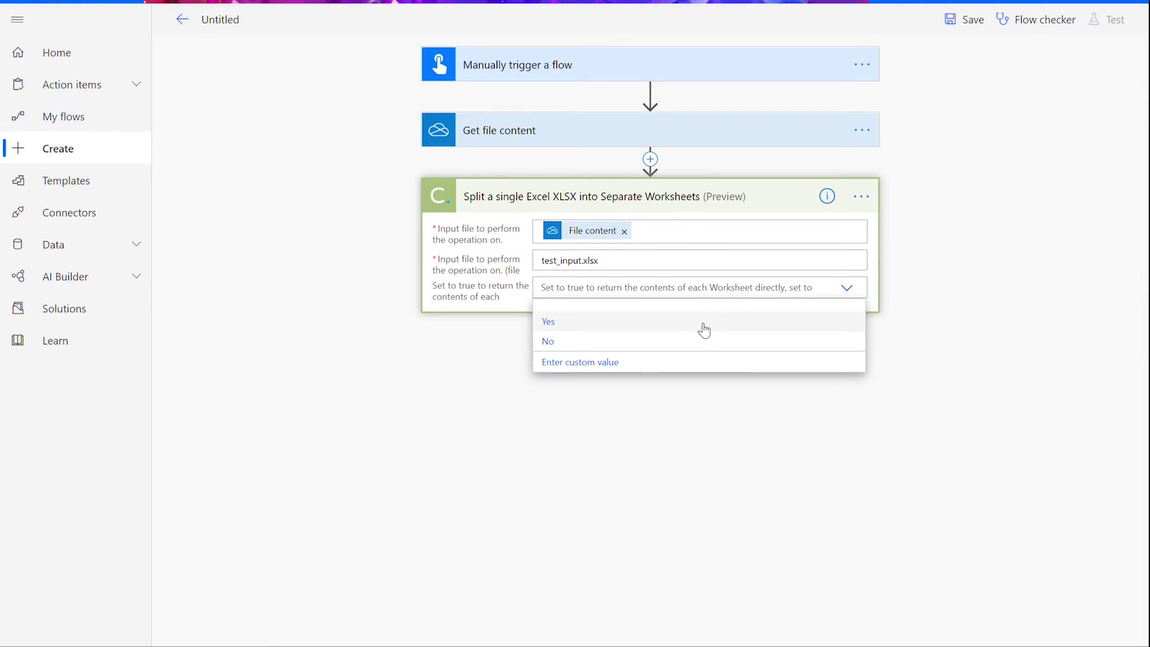
click(704, 326)
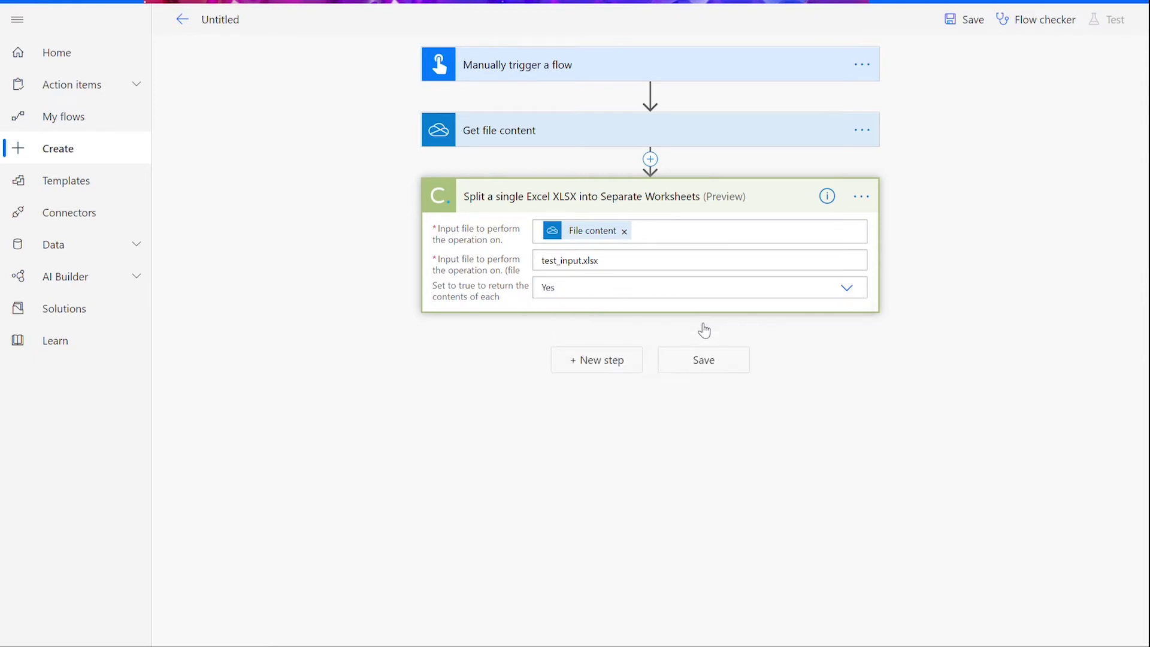
Step: Add a Control 'Apply to each' loop iterating over the split step's ResultWorksheets
click(636, 366)
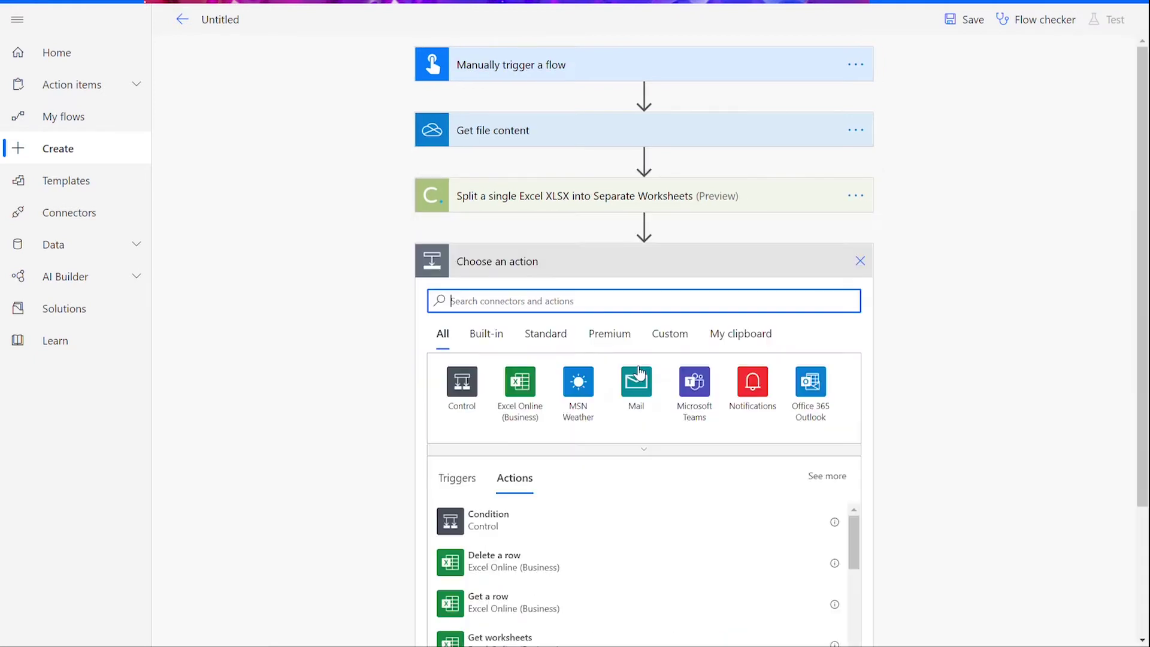
click(463, 413)
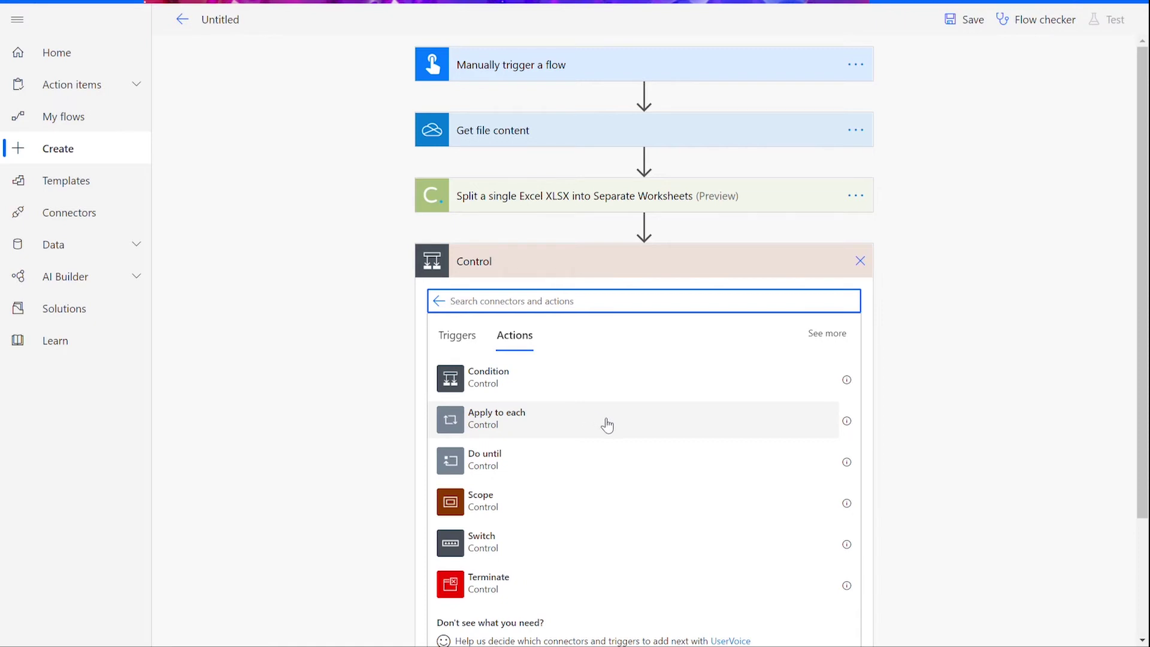
click(607, 424)
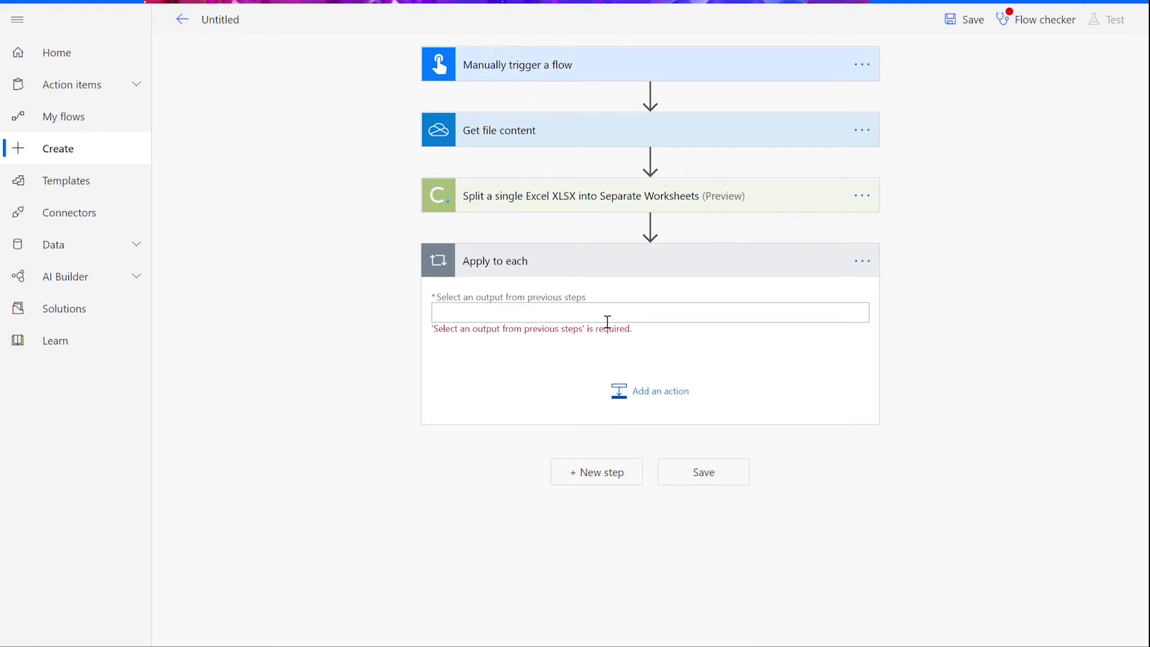
click(607, 321)
scroll(1030, 485, down, 2)
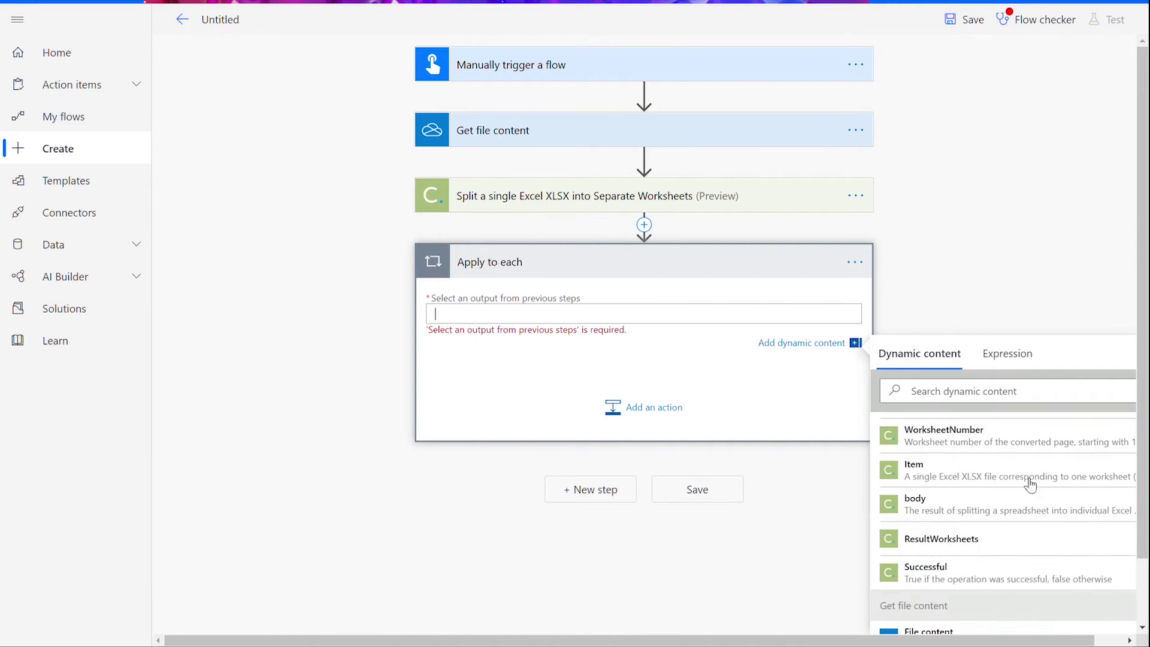
click(1038, 539)
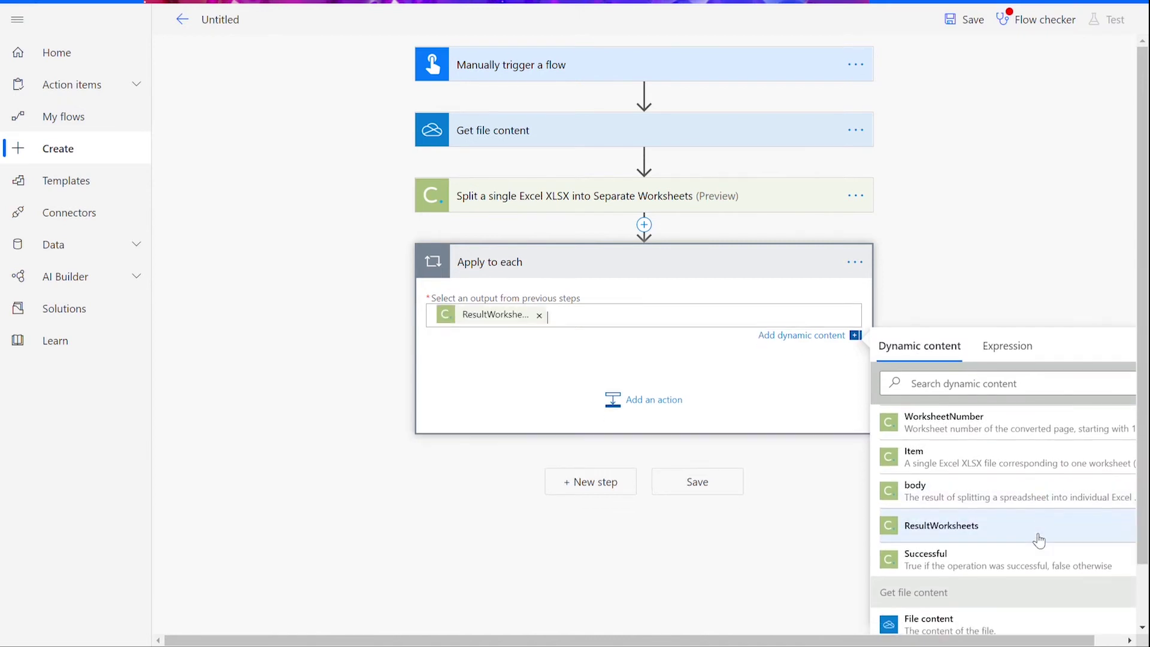
click(722, 353)
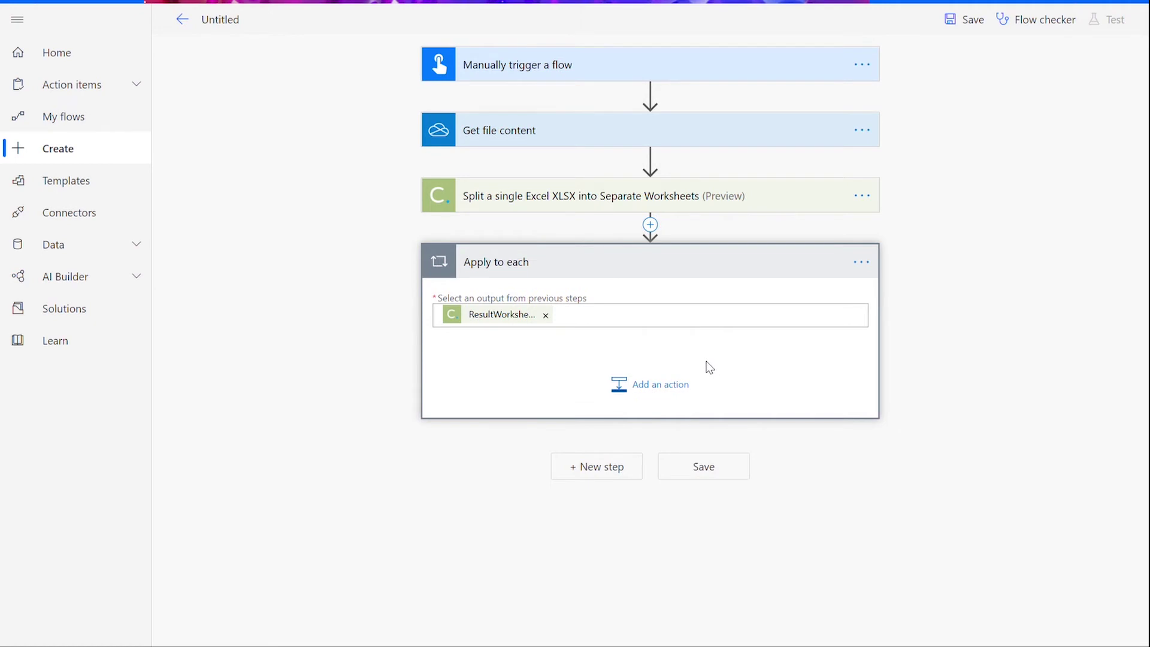
Step: Inside the loop, add a Condition testing whether WorksheetNumber is equal to 3
click(680, 404)
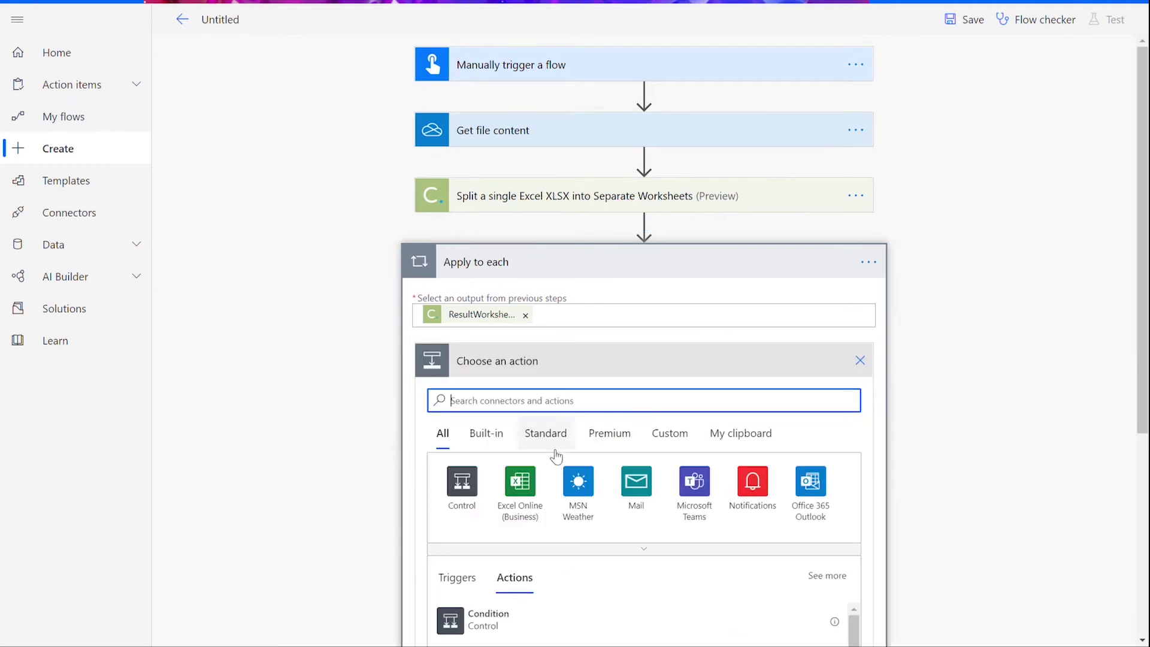
click(456, 508)
click(584, 480)
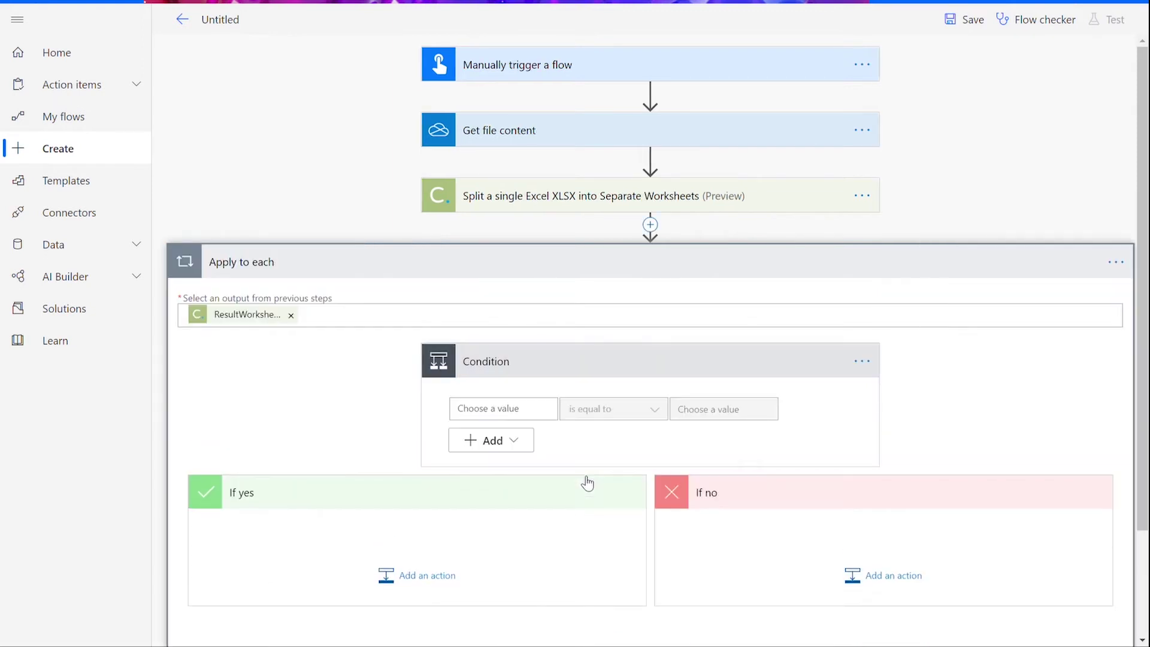
click(531, 416)
scroll(743, 551, down, 2)
click(745, 566)
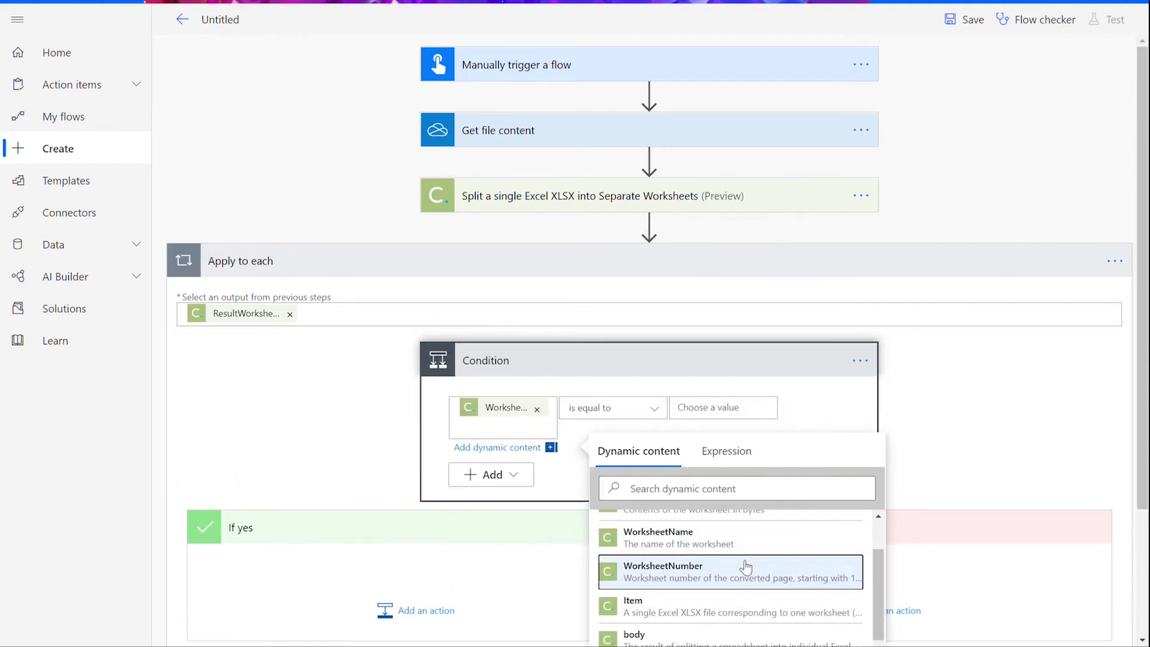
scroll(945, 437, down, 3)
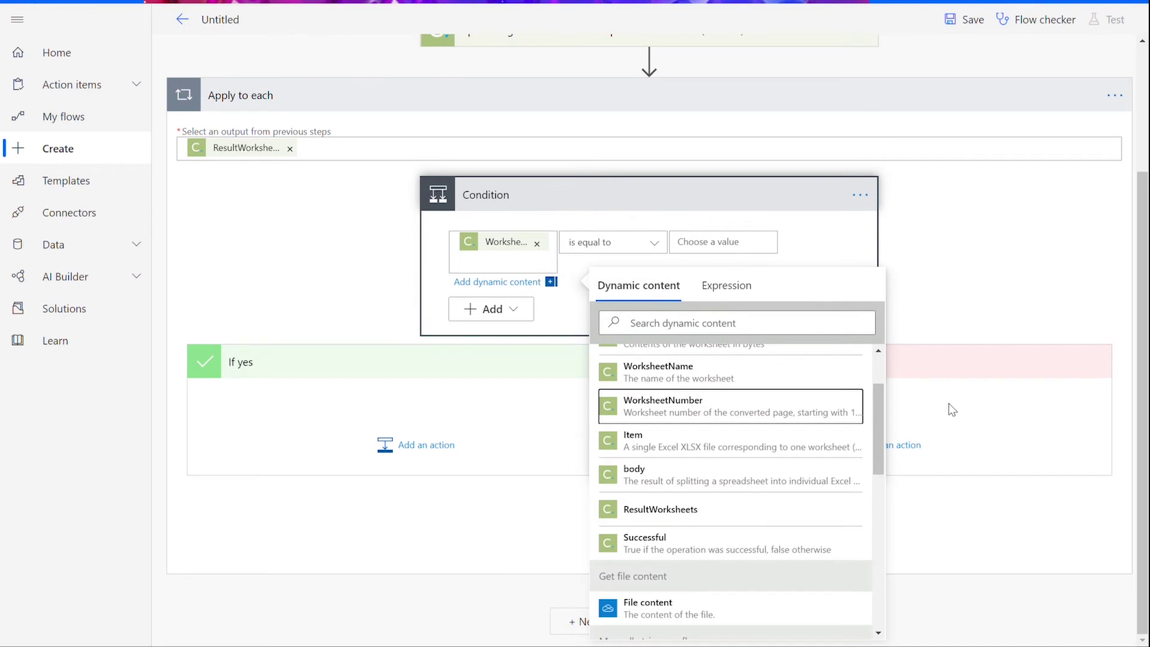
click(759, 244)
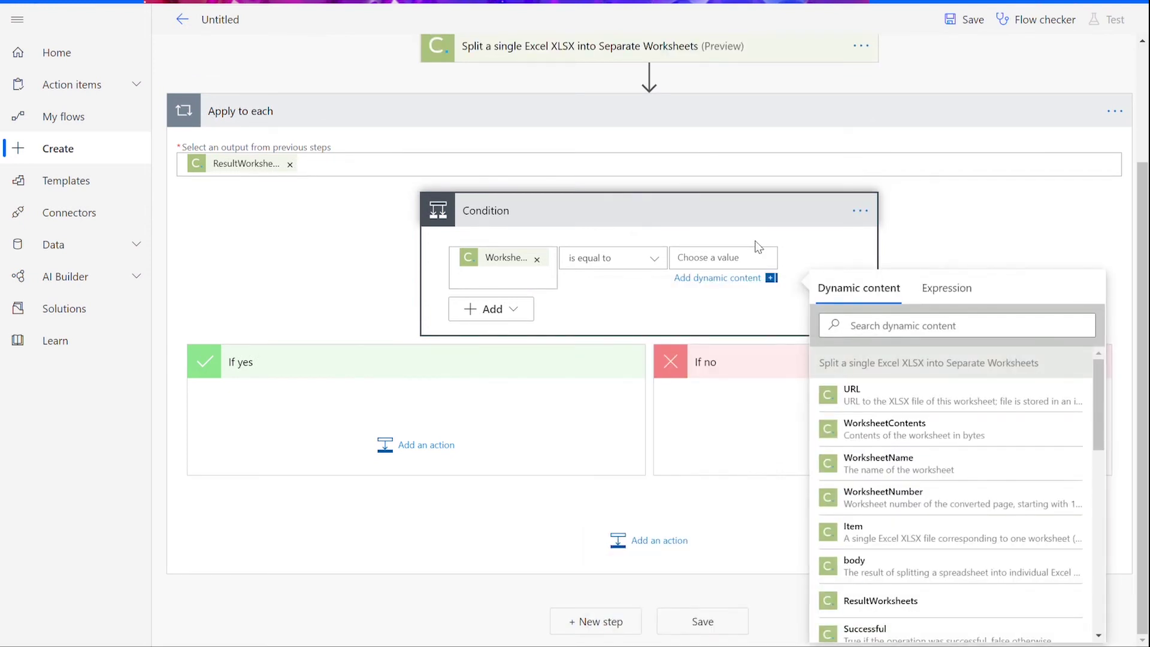
text(3)
click(573, 394)
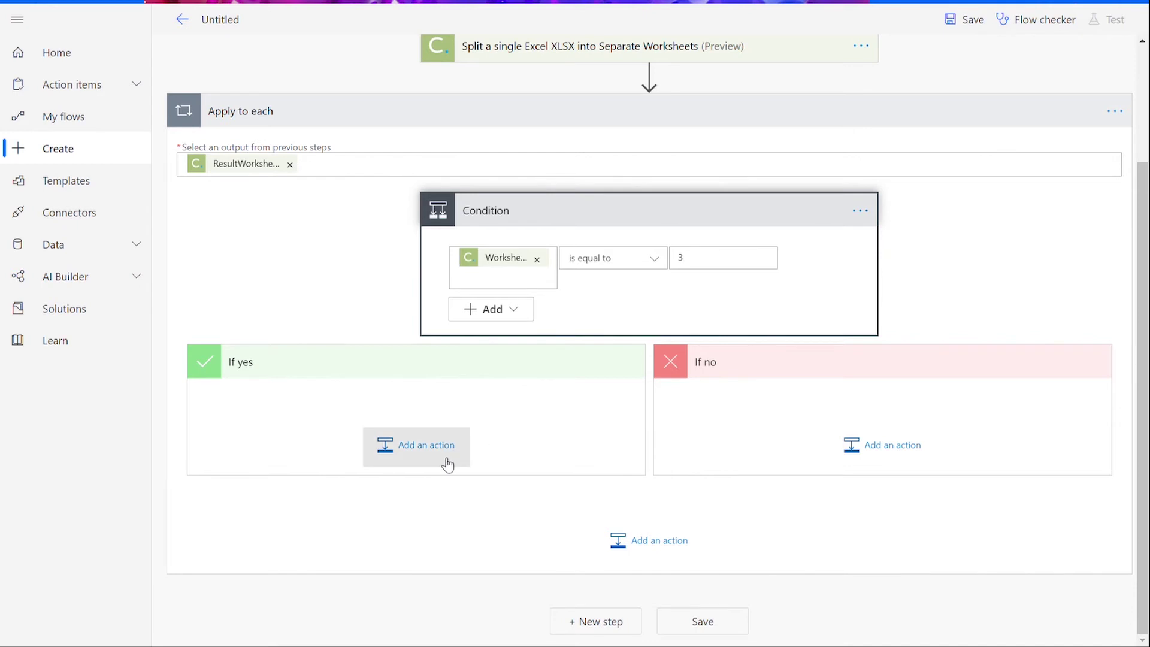
Step: Add Cloudmersive's 'Convert Excel XLSX Spreadsheet to PDF' action under If yes
click(447, 465)
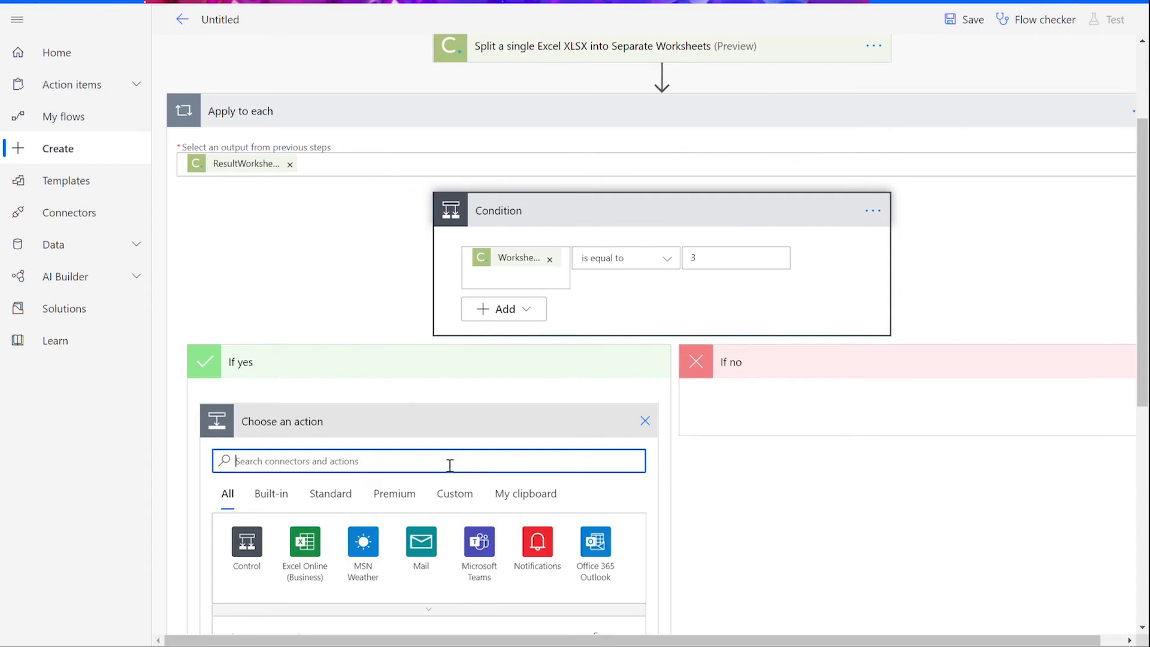
text(cloudmersive)
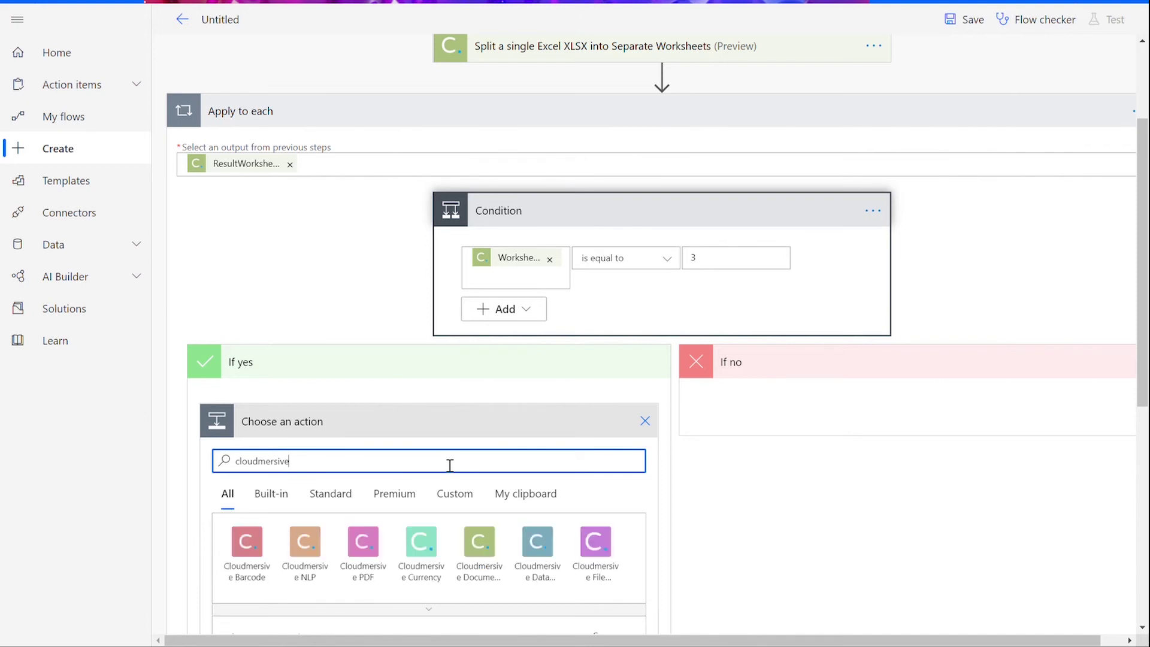
click(479, 548)
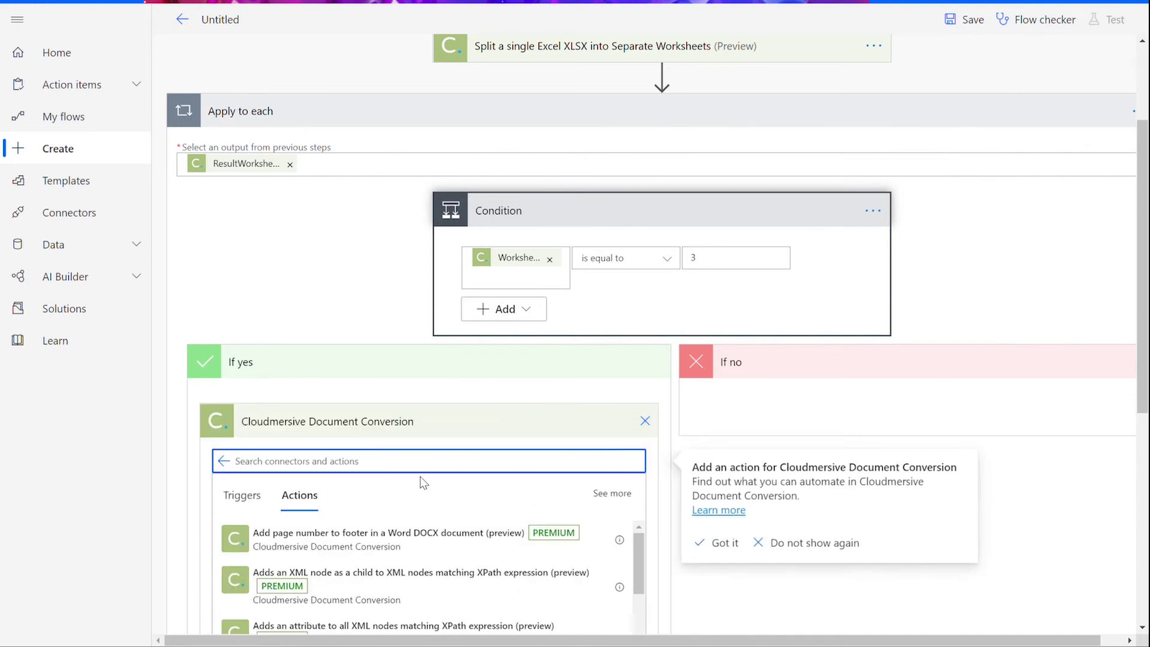
text(excel)
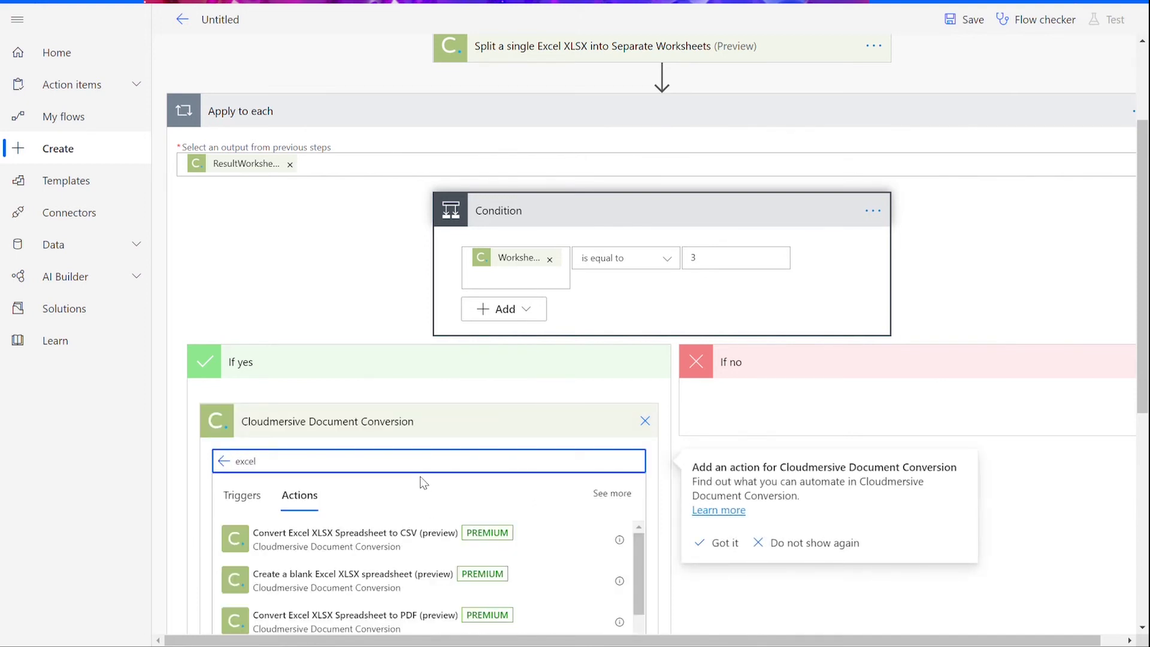
click(439, 616)
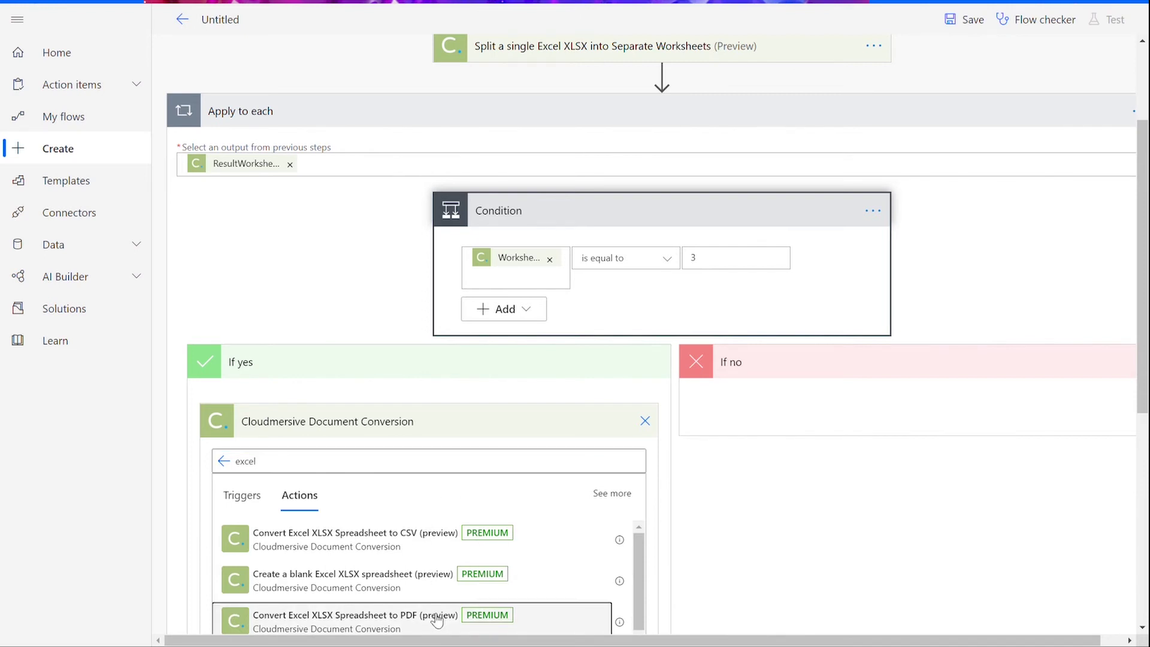
Step: Feed the conversion WorksheetContents as the input file, with file name input.xlsx
scroll(657, 493, down, 2)
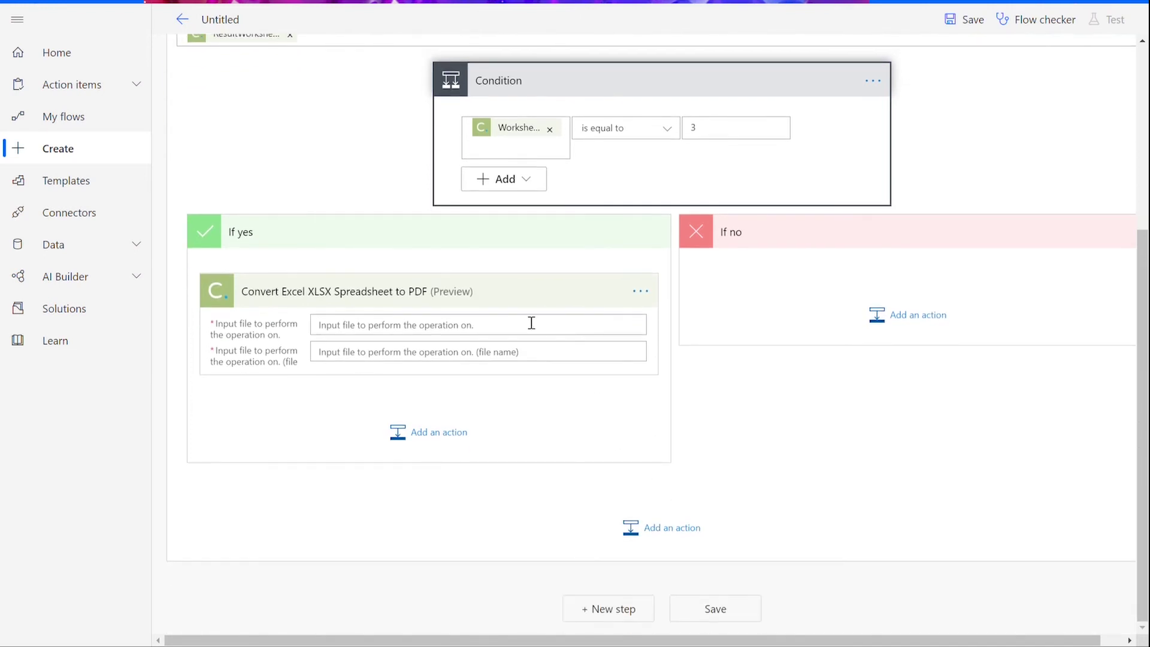
click(500, 331)
click(726, 461)
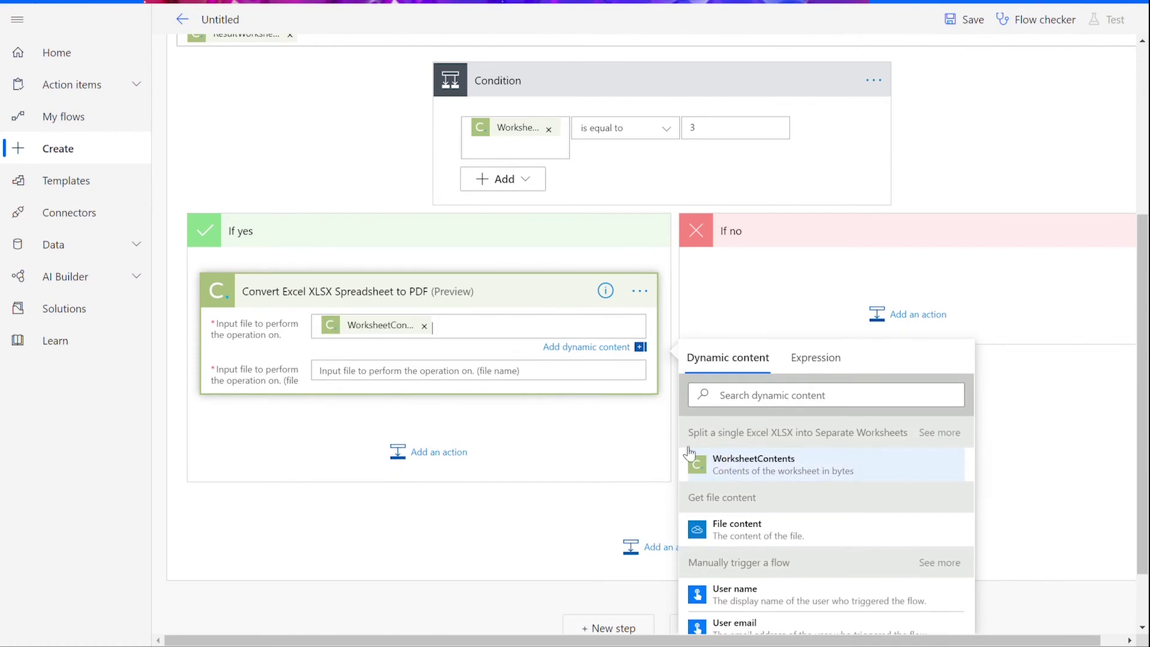
click(444, 376)
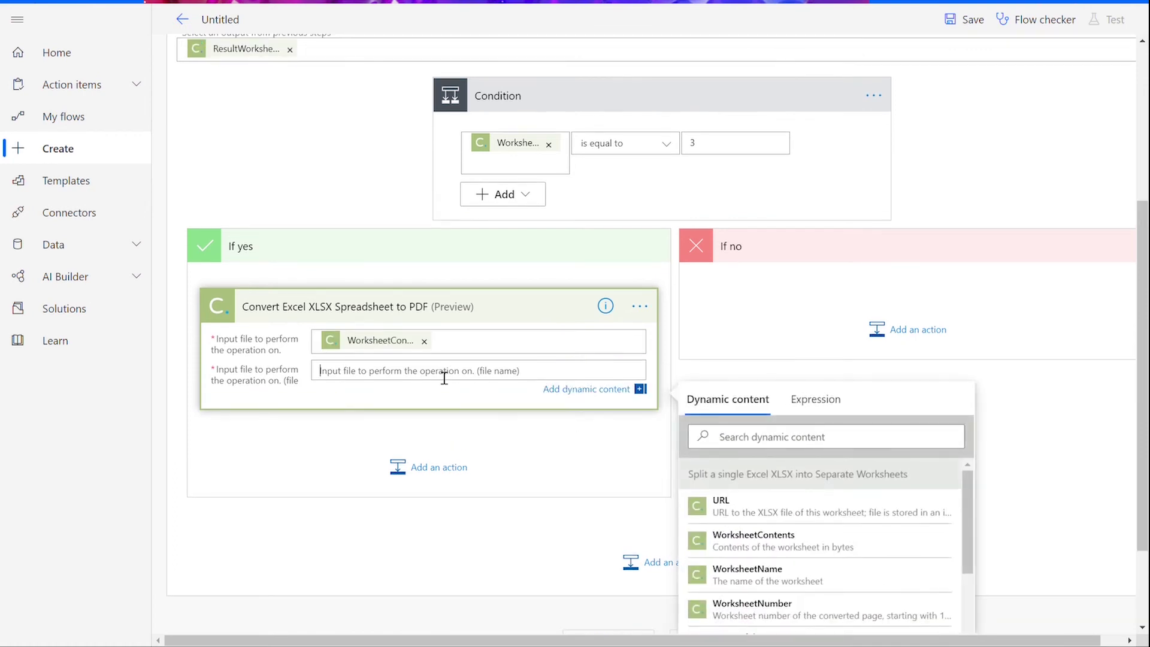
text(input.xl)
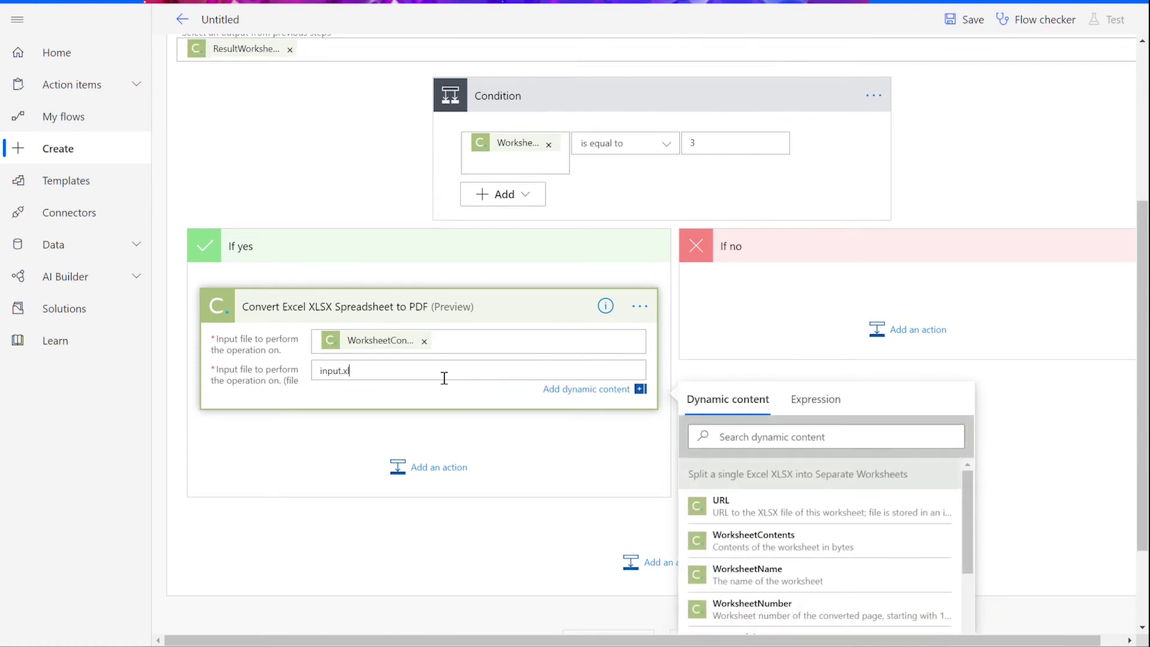
text(sx)
click(476, 446)
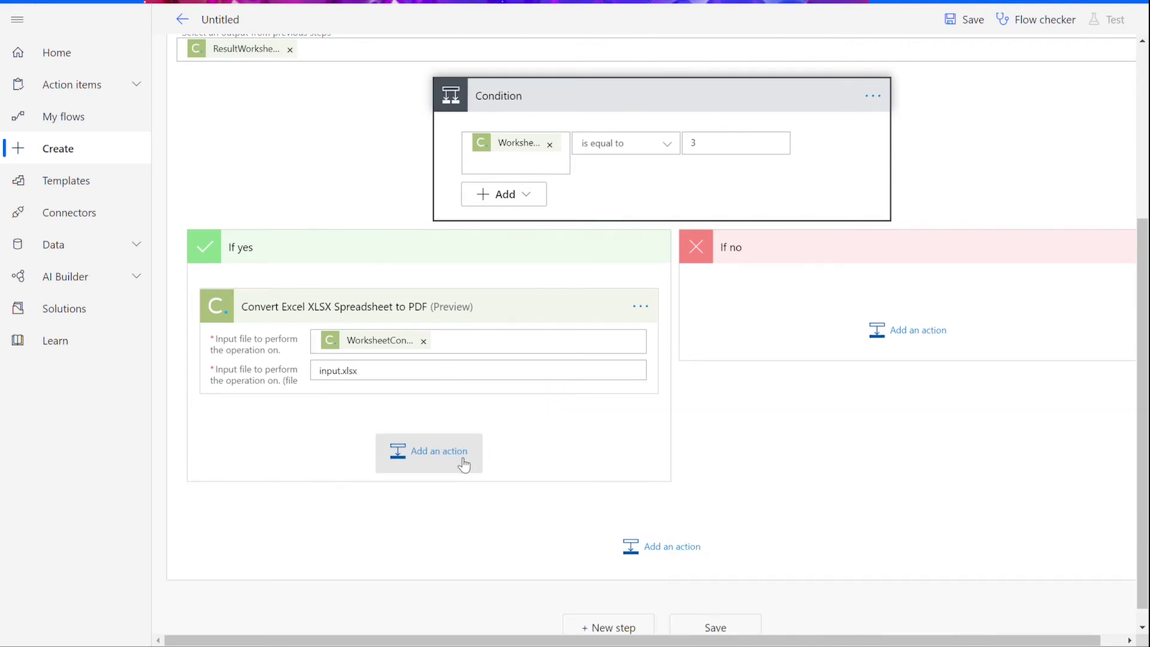
Step: Add a OneDrive for Business 'Create file' action after the PDF conversion
click(463, 464)
text(crea)
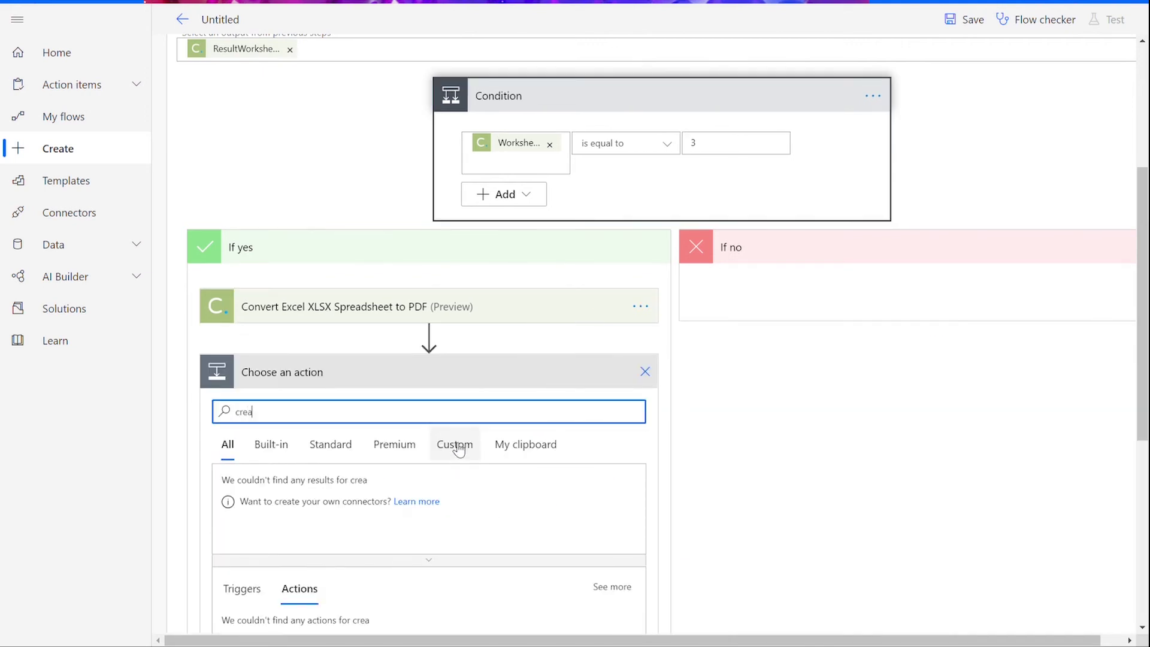
text(te file)
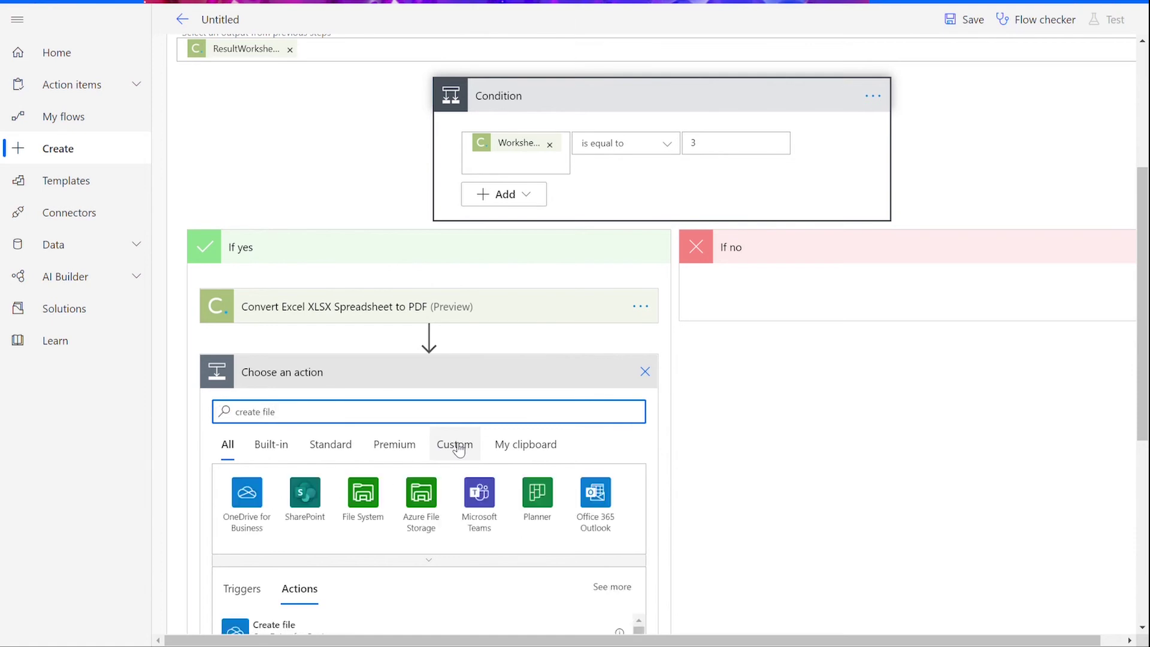
scroll(390, 598, down, 3)
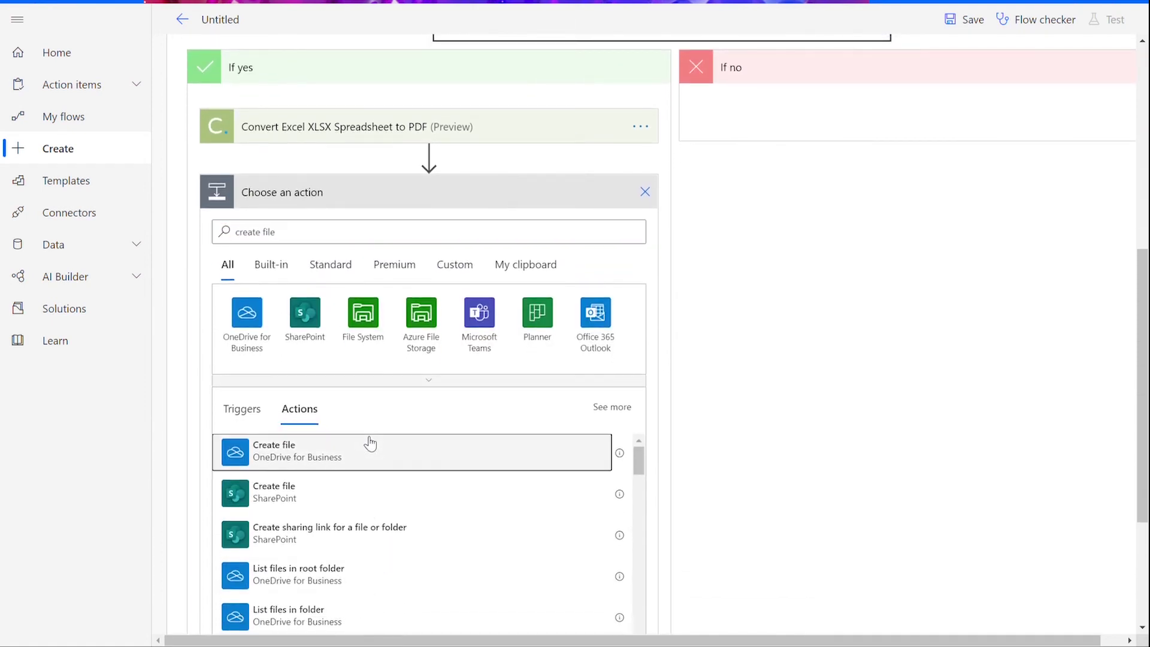
click(370, 443)
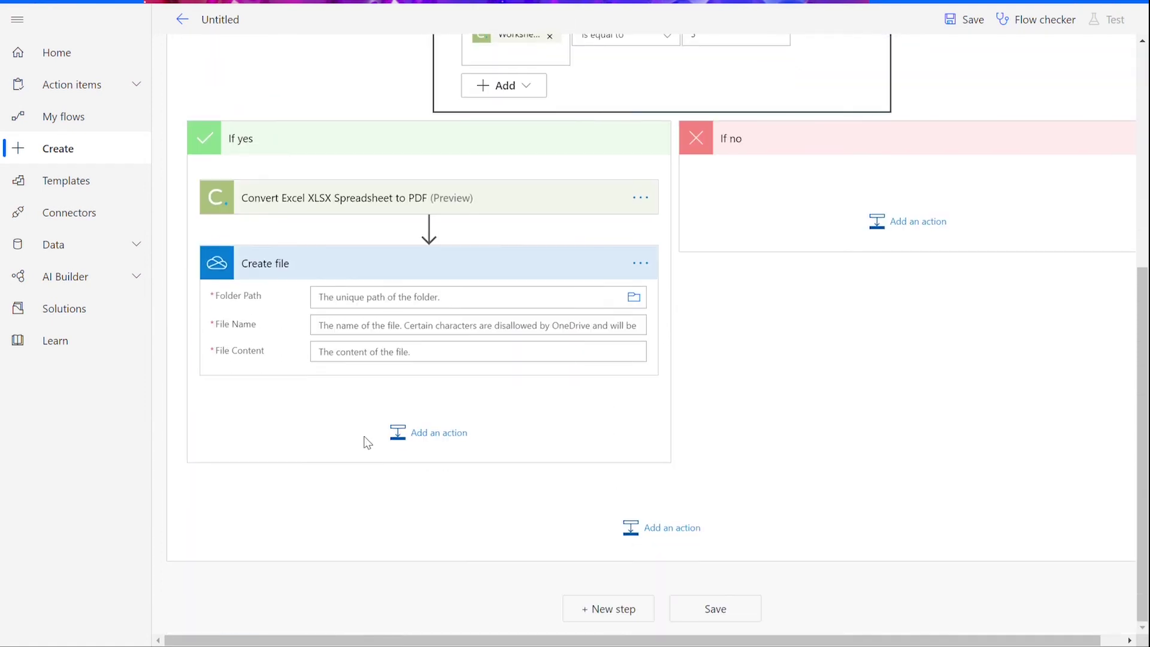
Step: Set Create file to save OutputContent as output.pdf in the /Test Excel folder
click(642, 300)
click(868, 332)
click(708, 336)
click(497, 335)
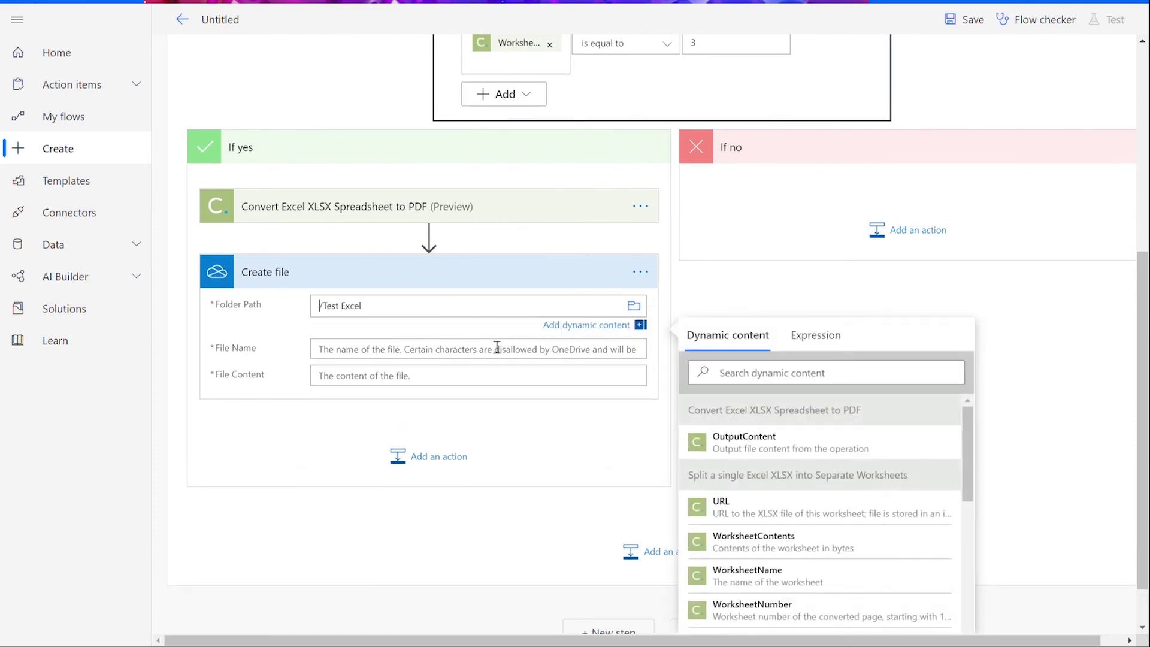
text(output)
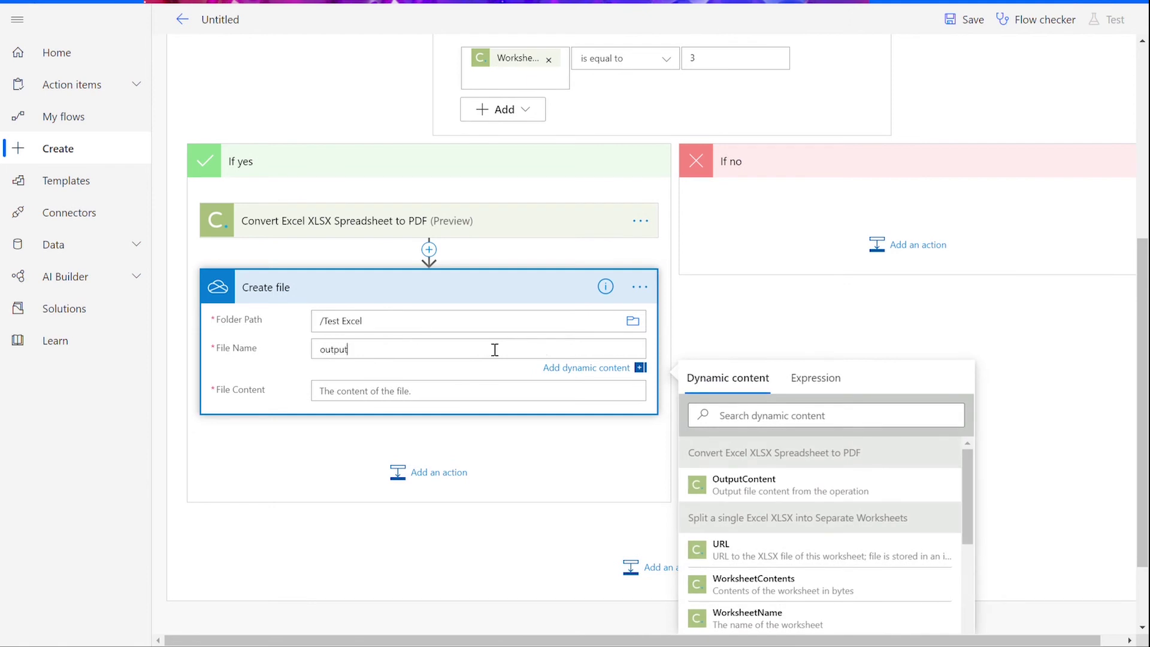
text(.pdf)
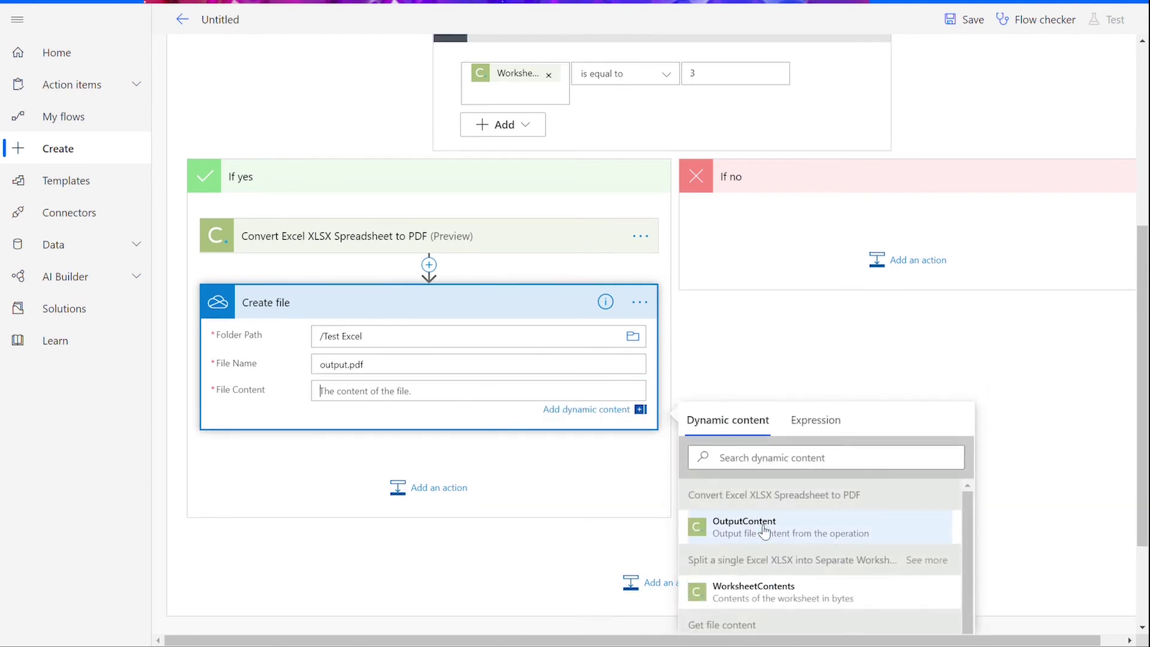
click(764, 530)
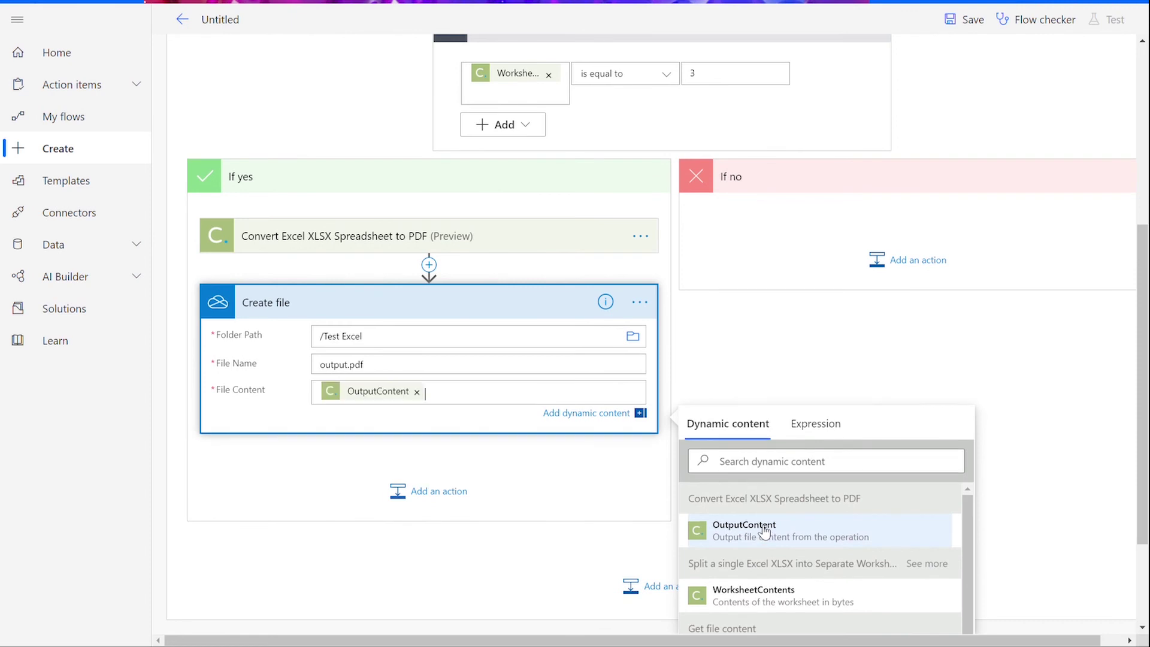
click(571, 554)
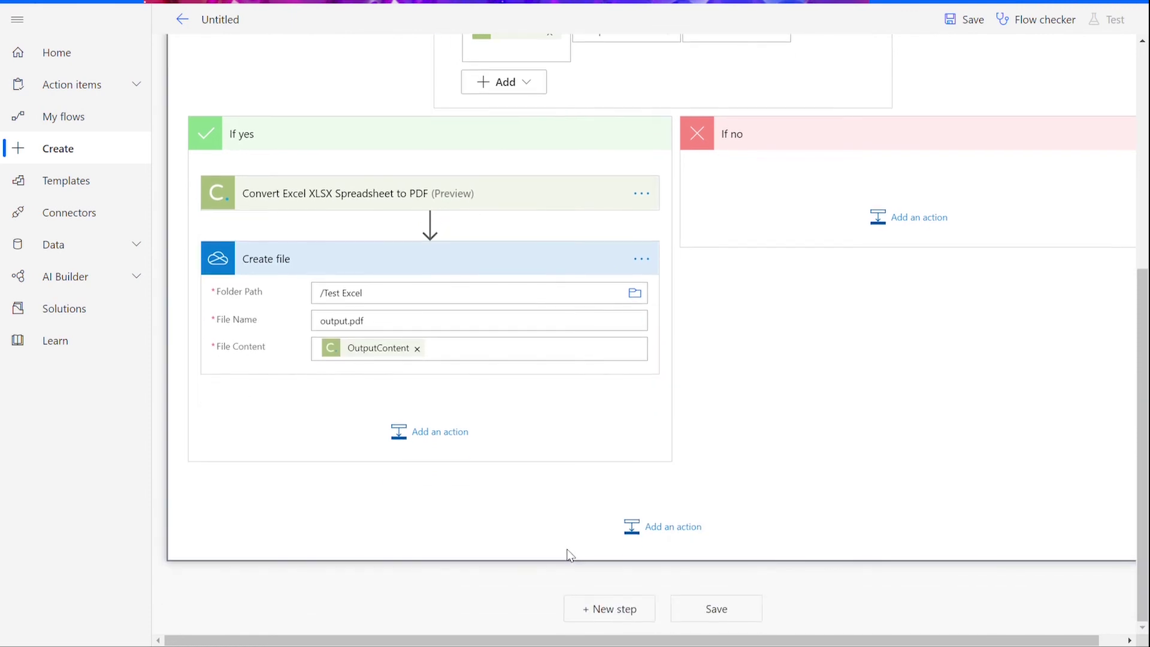
Step: Save the flow and run a manual test using 'I'll perform the trigger action'
click(699, 610)
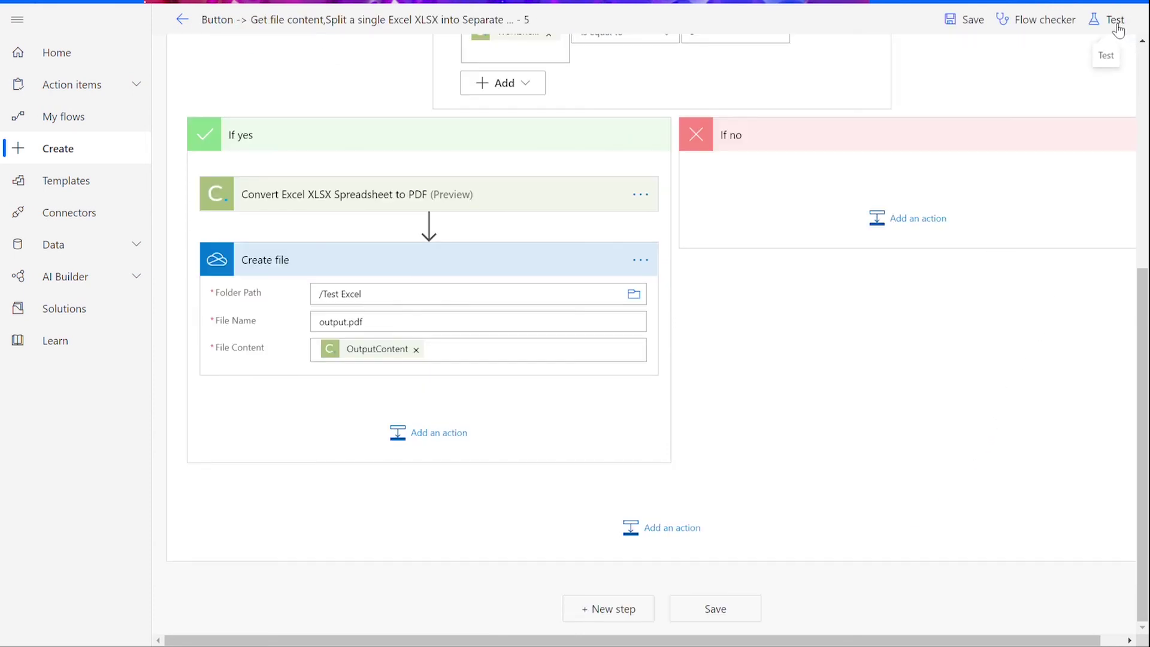
click(1117, 23)
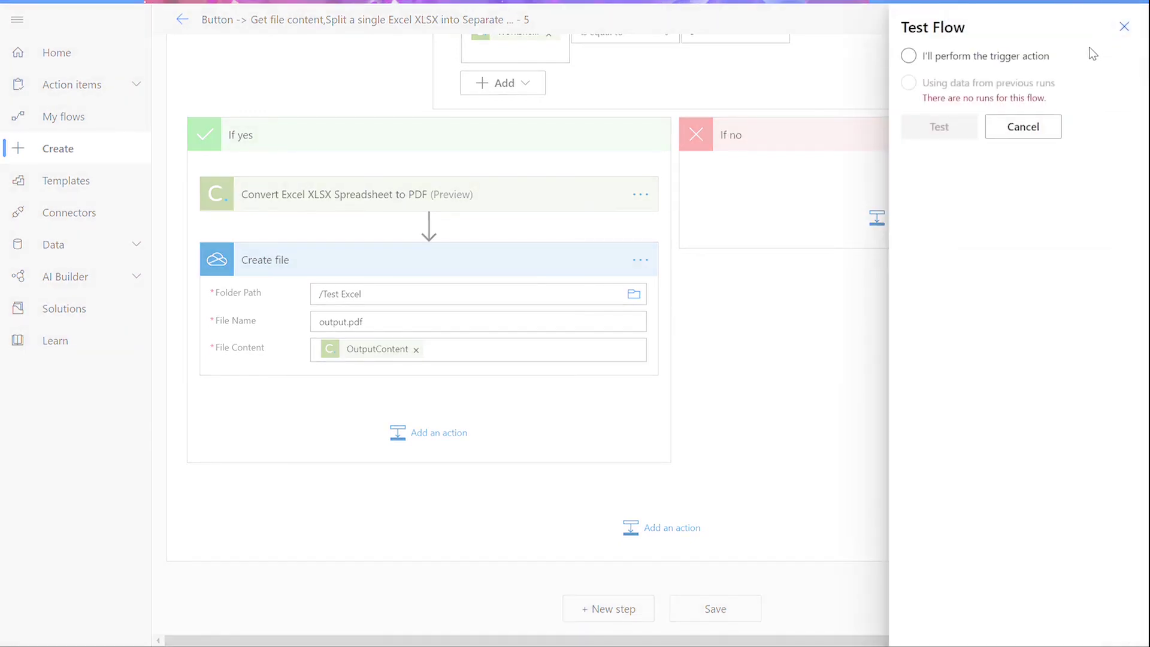
click(961, 63)
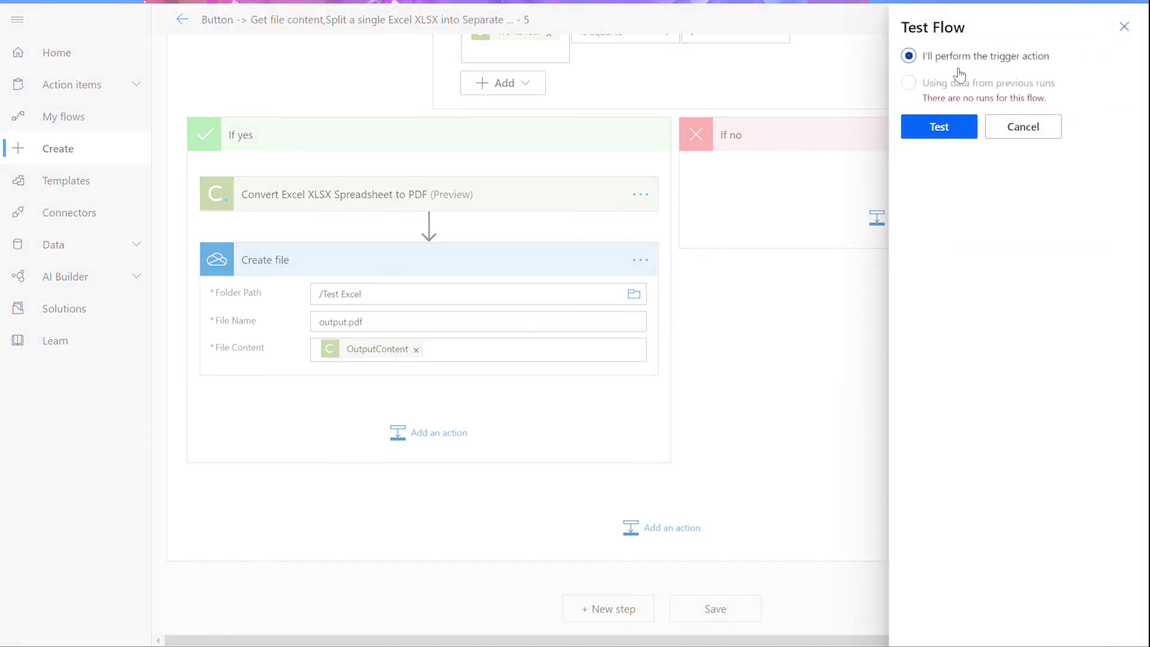
click(956, 125)
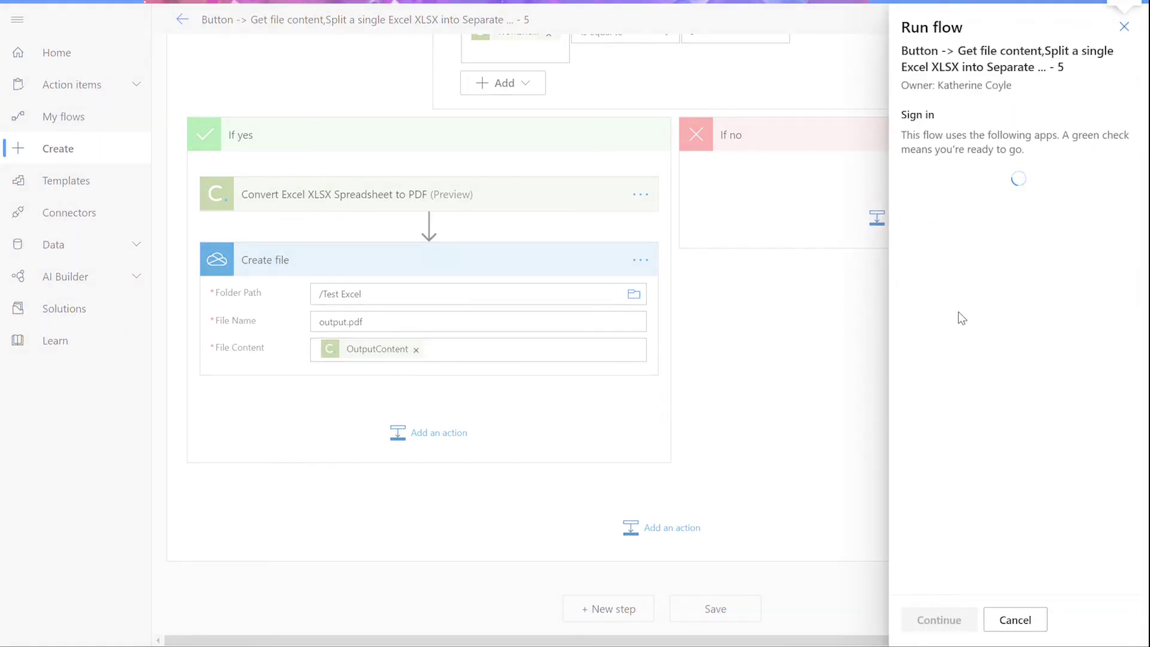
click(974, 625)
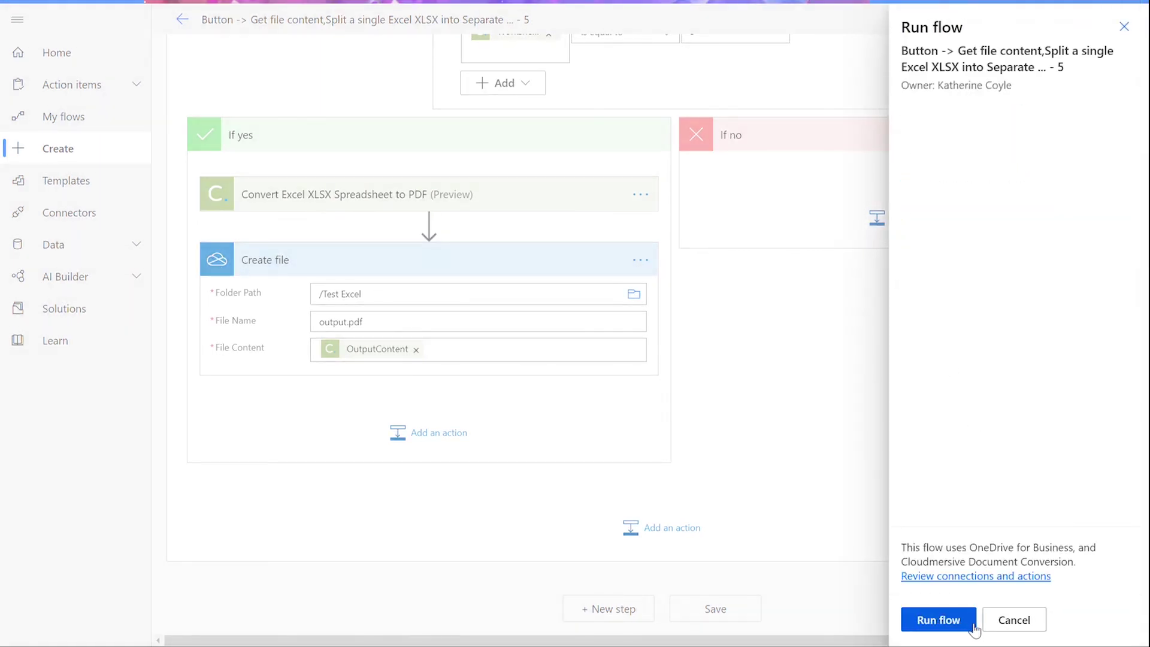
click(967, 623)
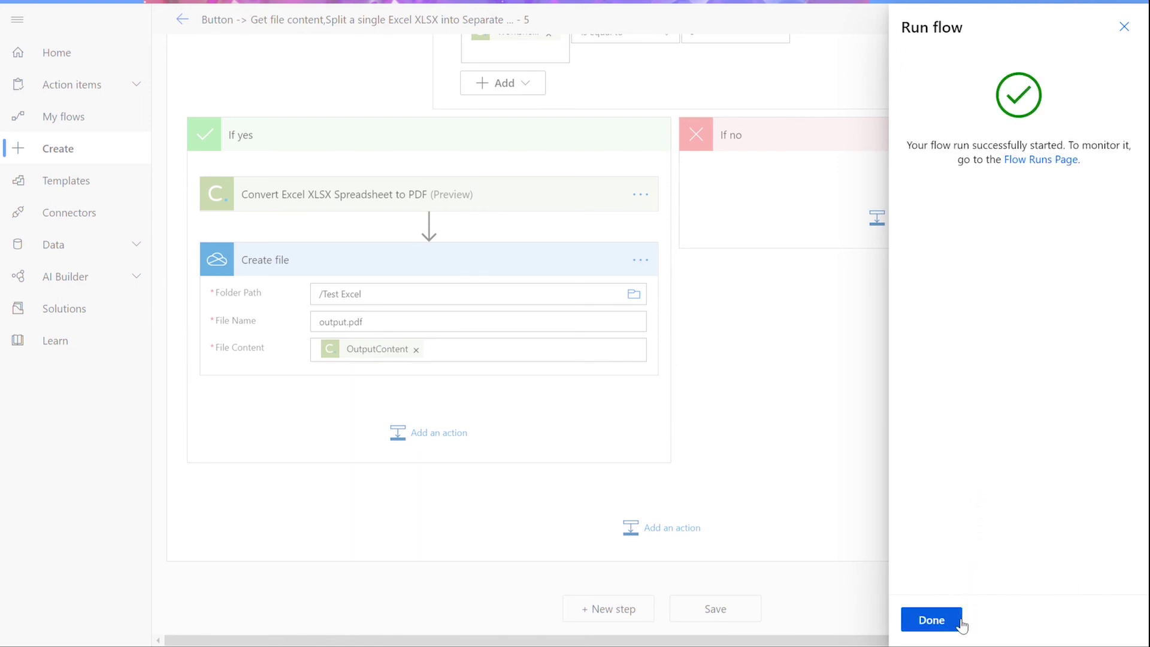
Step: Close the Run flow panel with Done and view the successful run
click(960, 622)
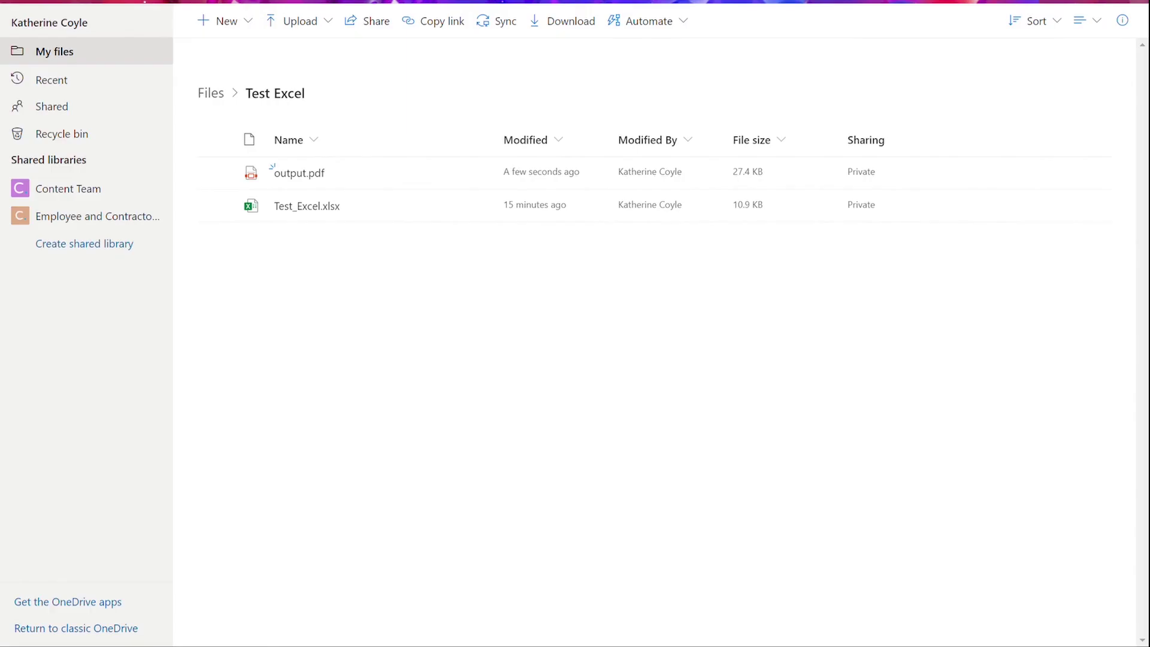
Step: Open output.pdf in the Test Excel folder to view the Sheet 3 Test Table page
click(309, 179)
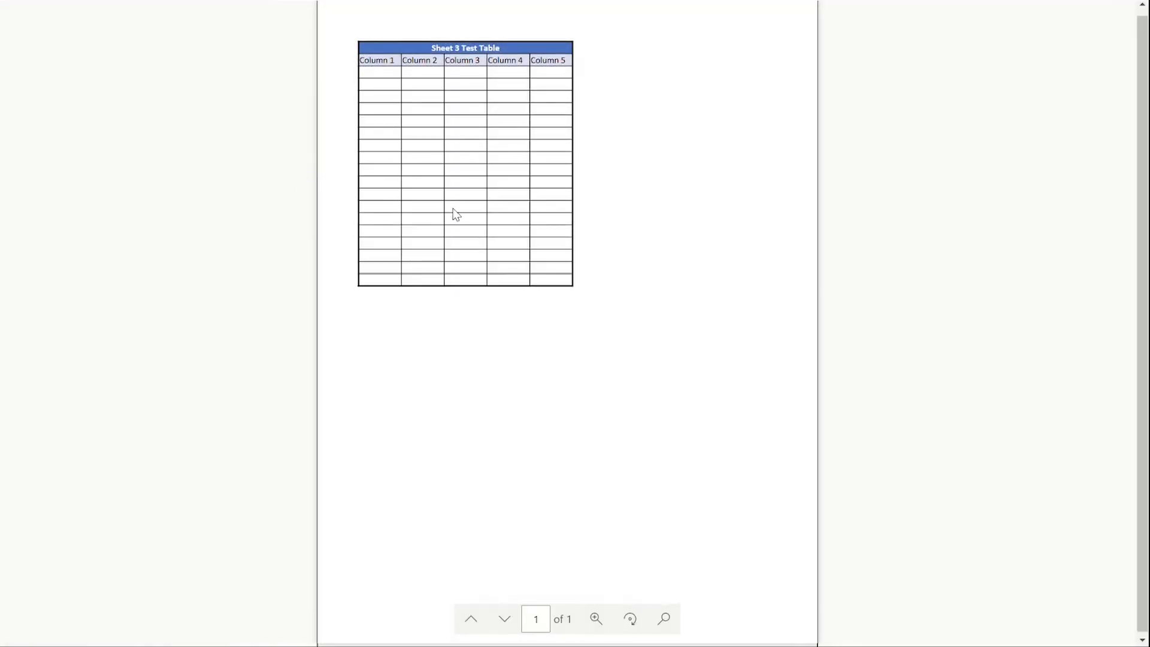